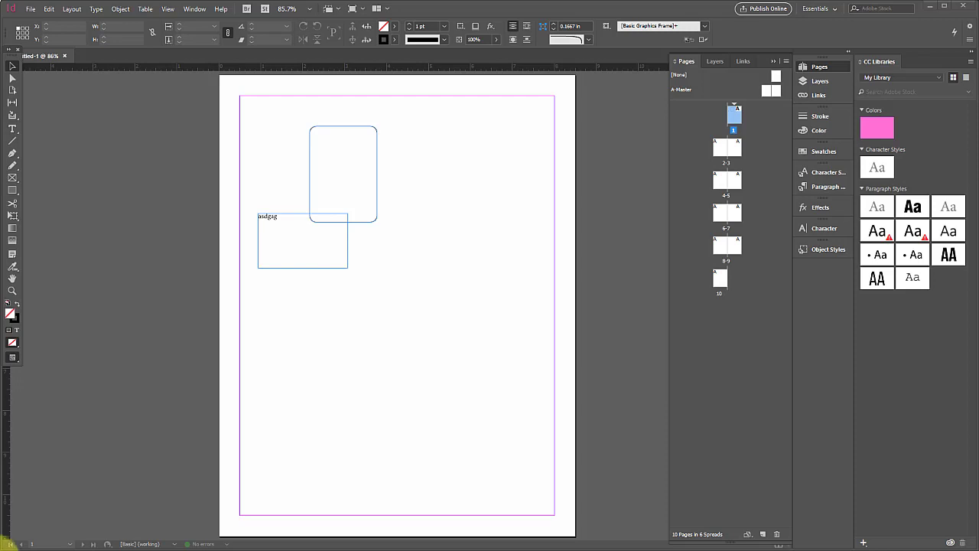
# - Delete the rounded rectangle and the overlapping text frame from page 1
pyautogui.moveTo(382, 316); pyautogui.dragTo(269, 175)
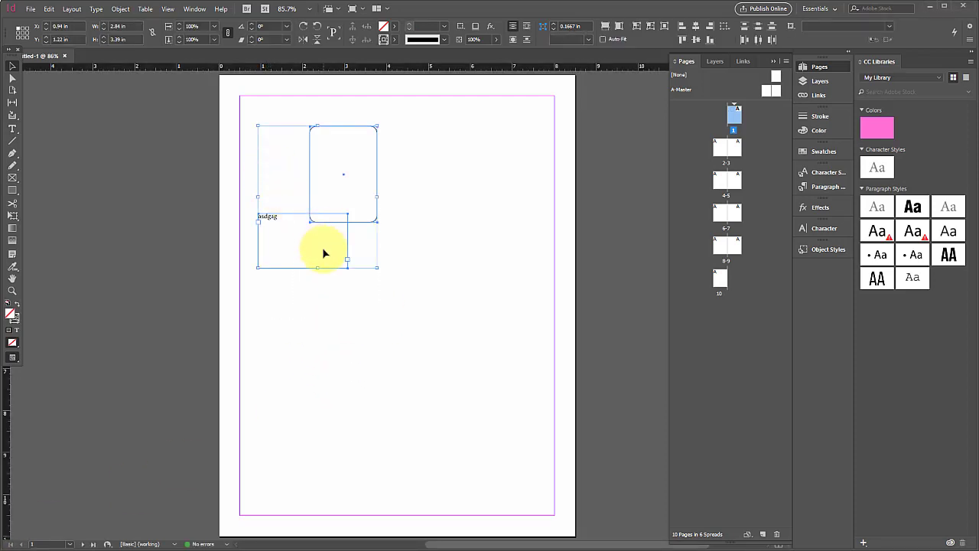
pyautogui.press('Delete')
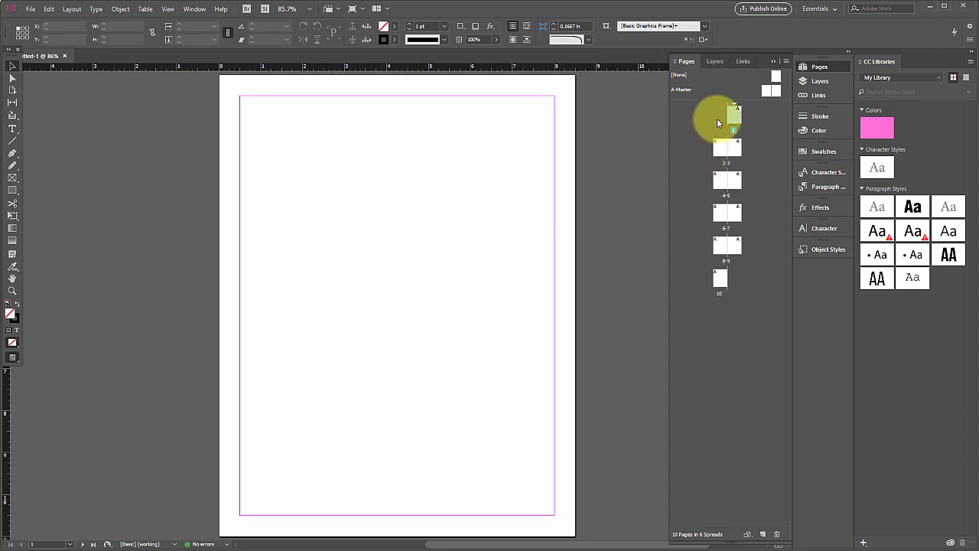
# - Enlarge the master pages area in the page overview and open the A-Master spread for editing
pyautogui.click(689, 59)
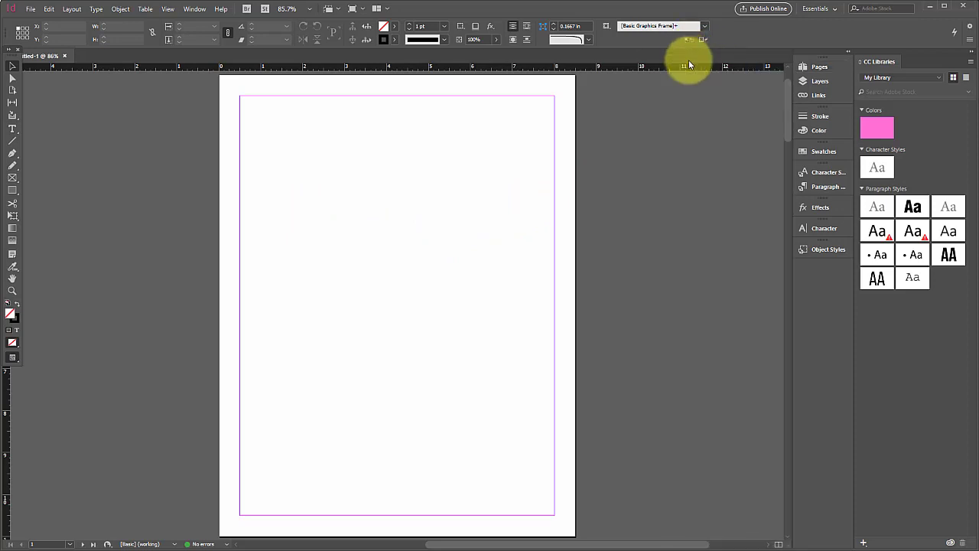
pyautogui.click(816, 67)
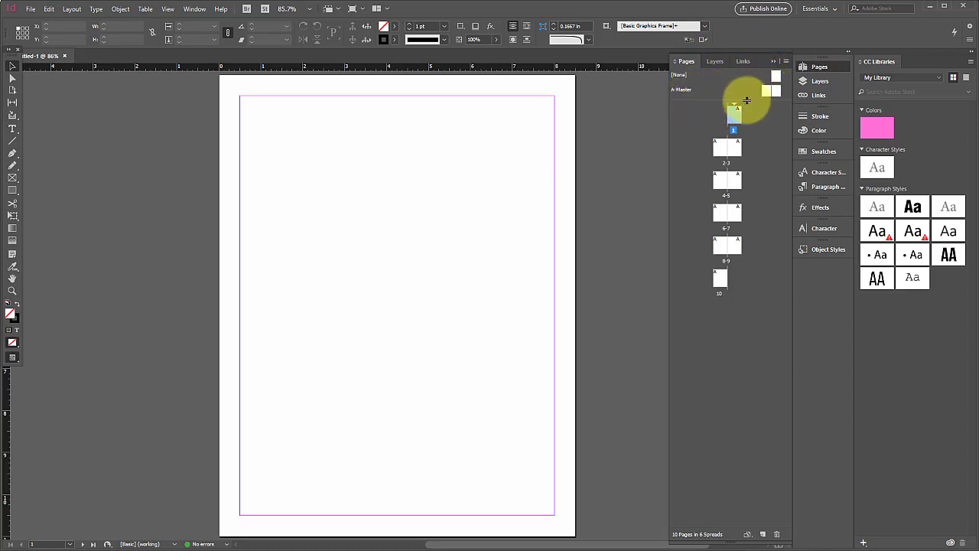
pyautogui.moveTo(745, 100); pyautogui.dragTo(757, 144)
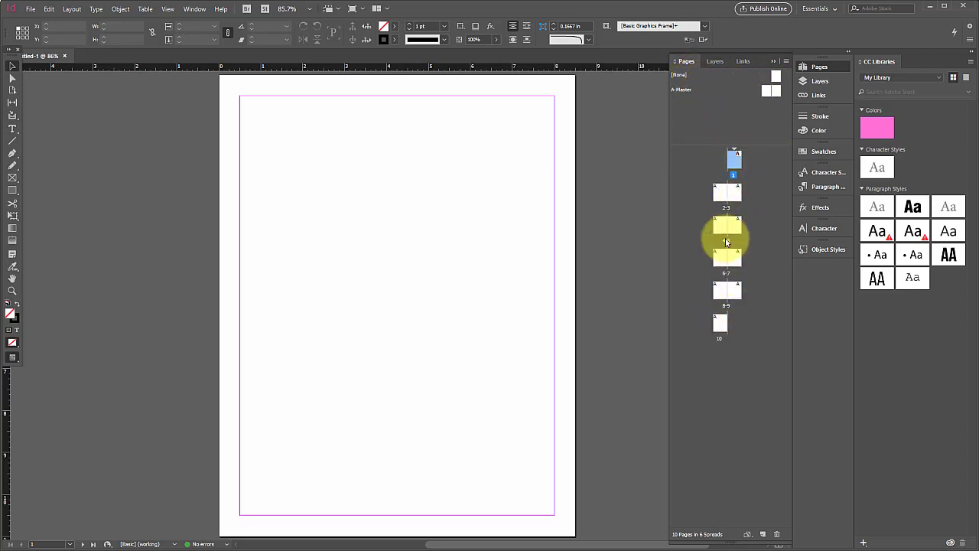
pyautogui.doubleClick(767, 91)
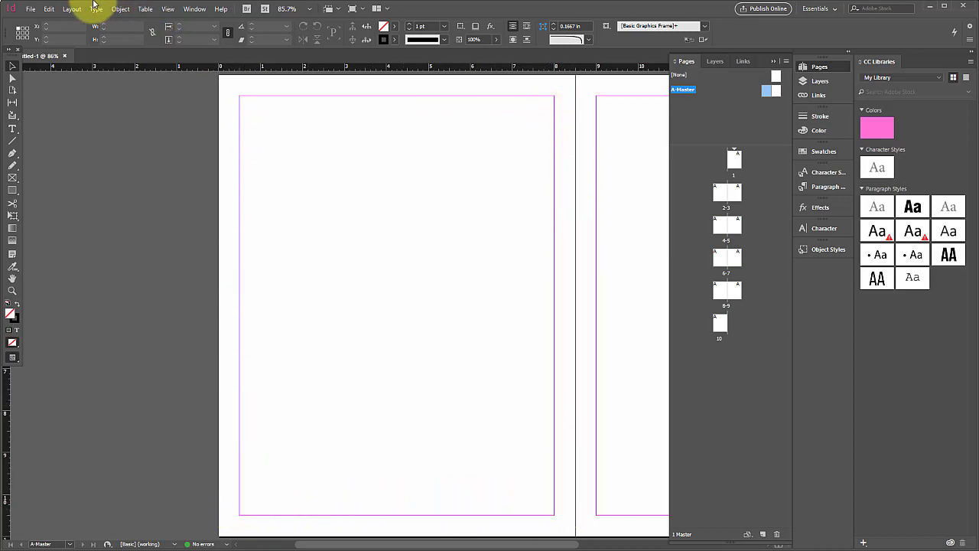
# - Link the margin values and set all margins of the left A-Master page to 0.75 in
pyautogui.click(72, 10)
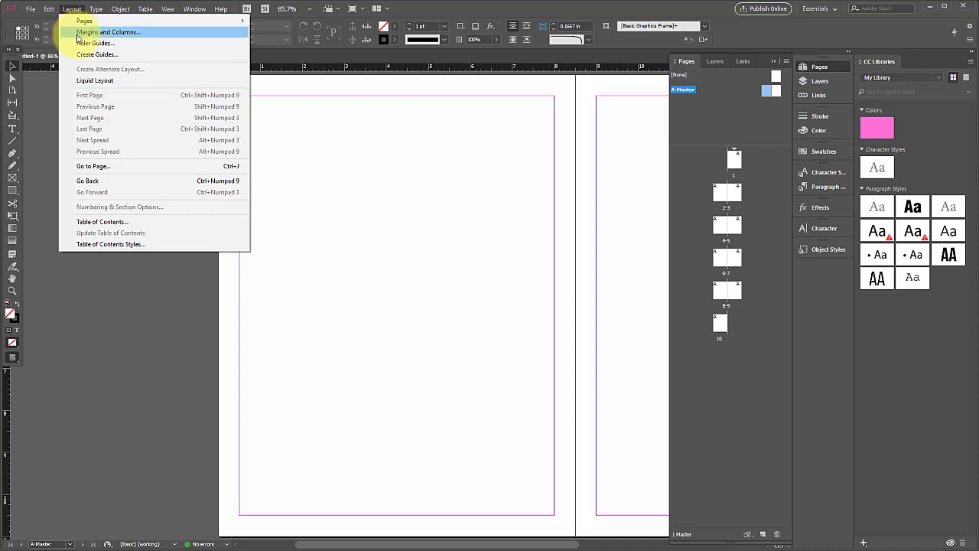
pyautogui.press('Escape')
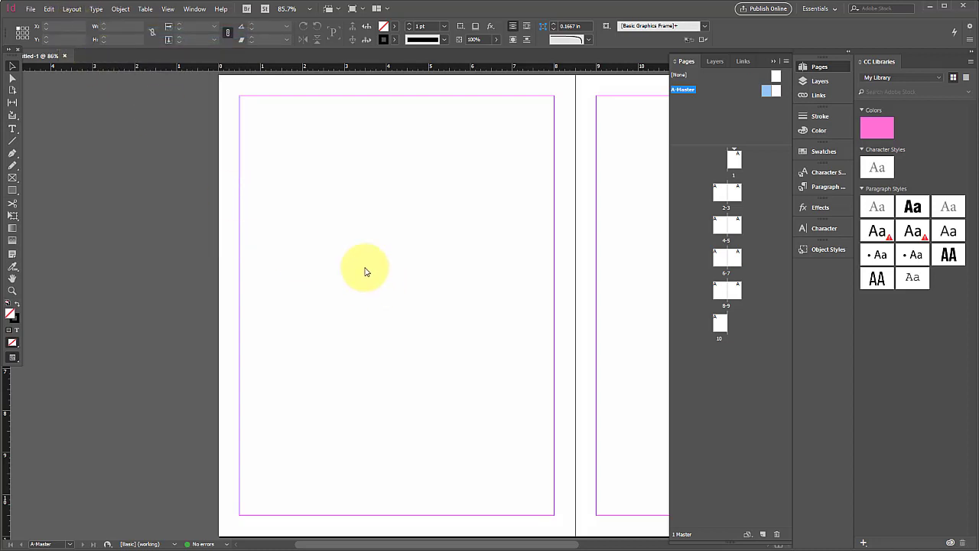
pyautogui.moveTo(558, 315); pyautogui.dragTo(520, 170)
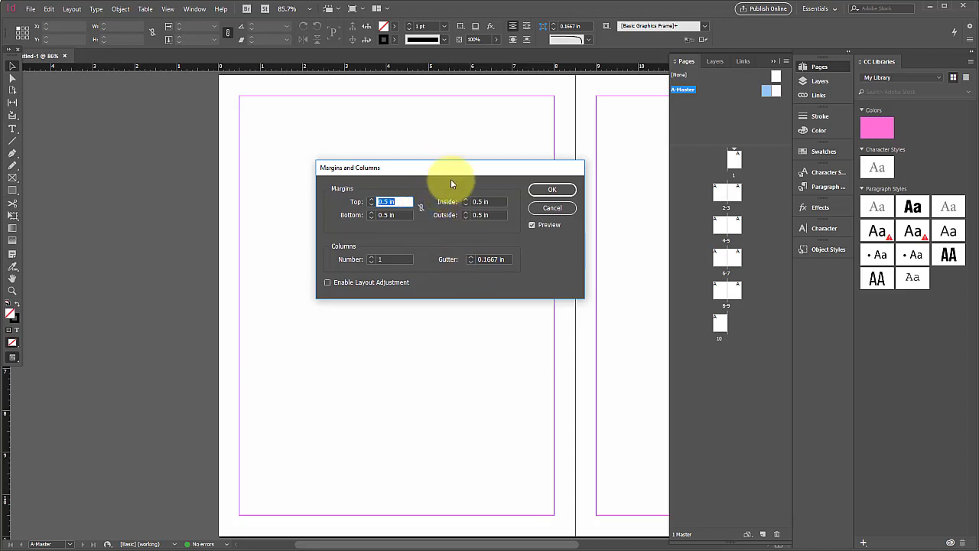
pyautogui.moveTo(451, 168); pyautogui.dragTo(693, 125)
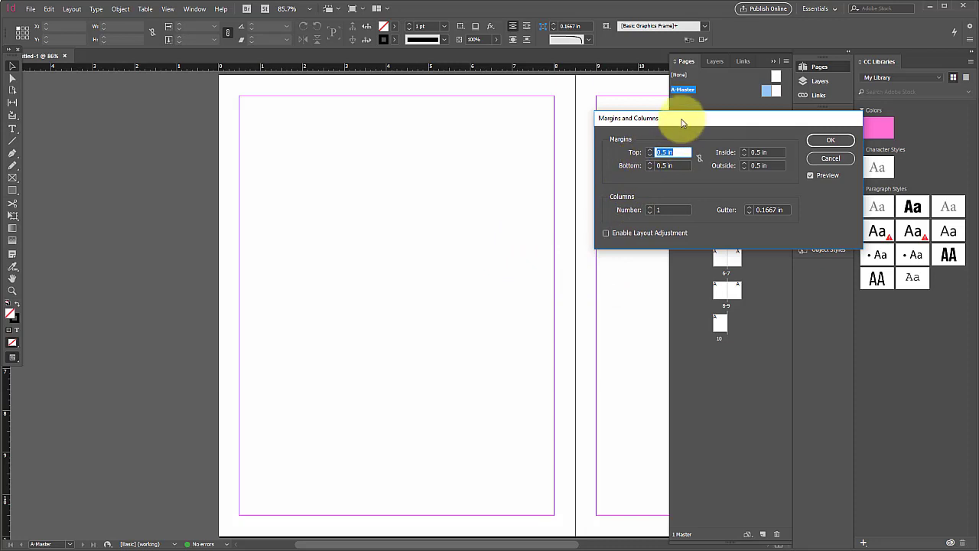
pyautogui.moveTo(683, 123); pyautogui.dragTo(742, 118)
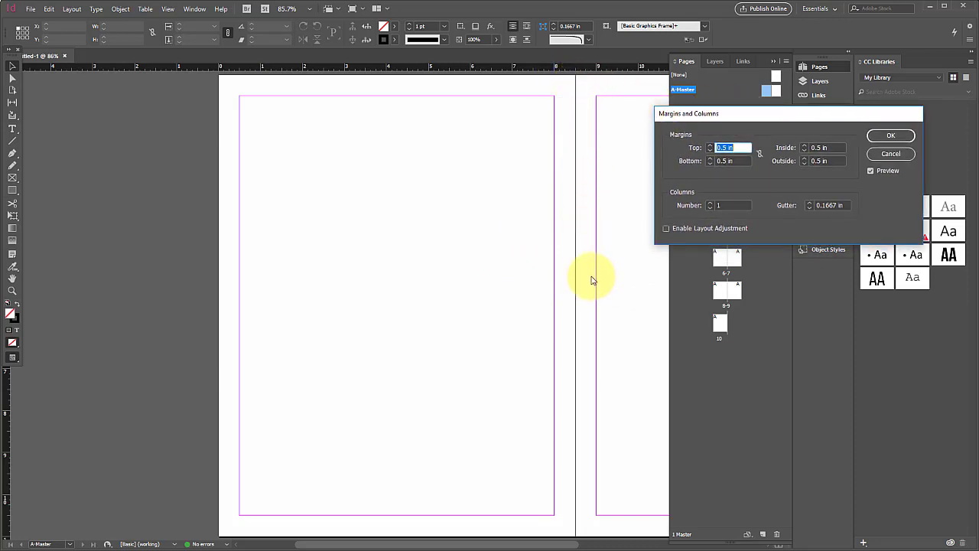
pyautogui.click(761, 155)
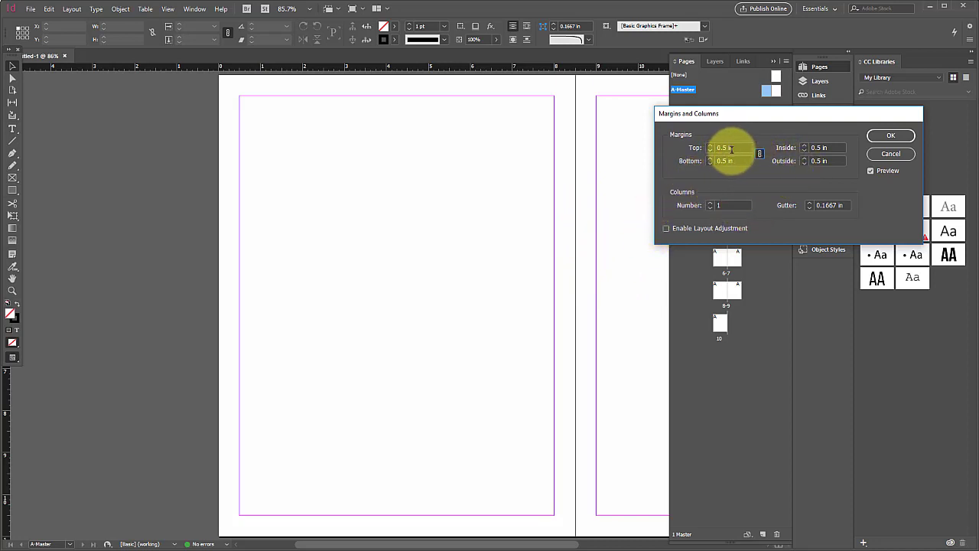
pyautogui.tripleClick(725, 149)
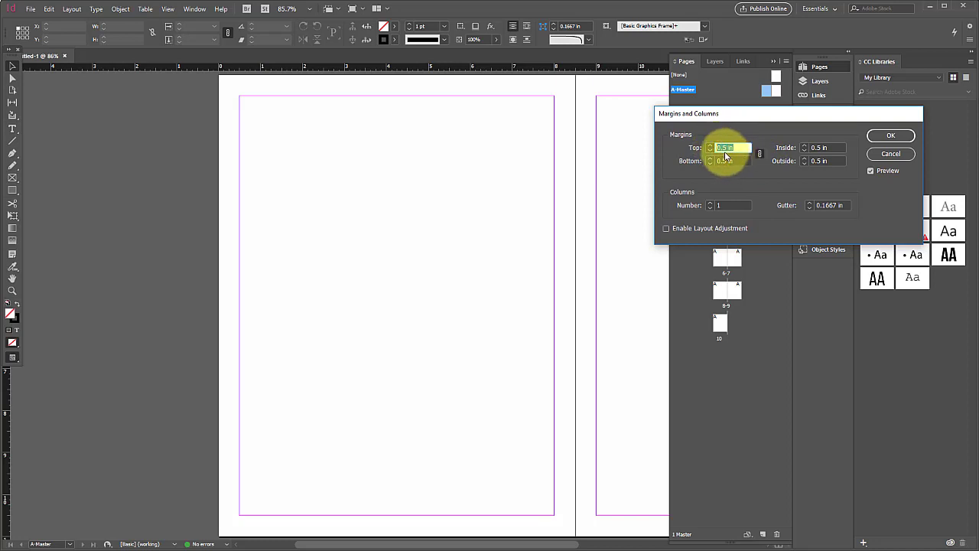
pyautogui.write('1')
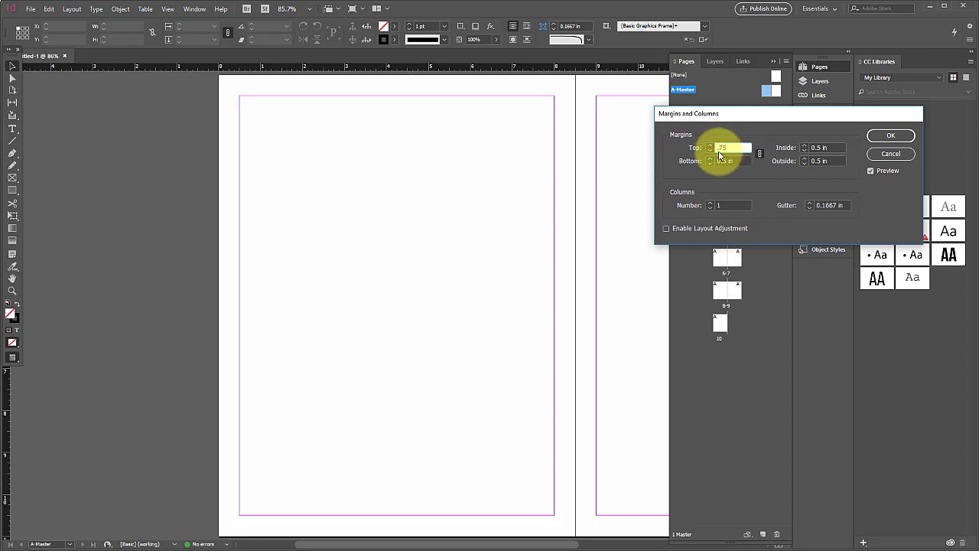
pyautogui.press('Return')
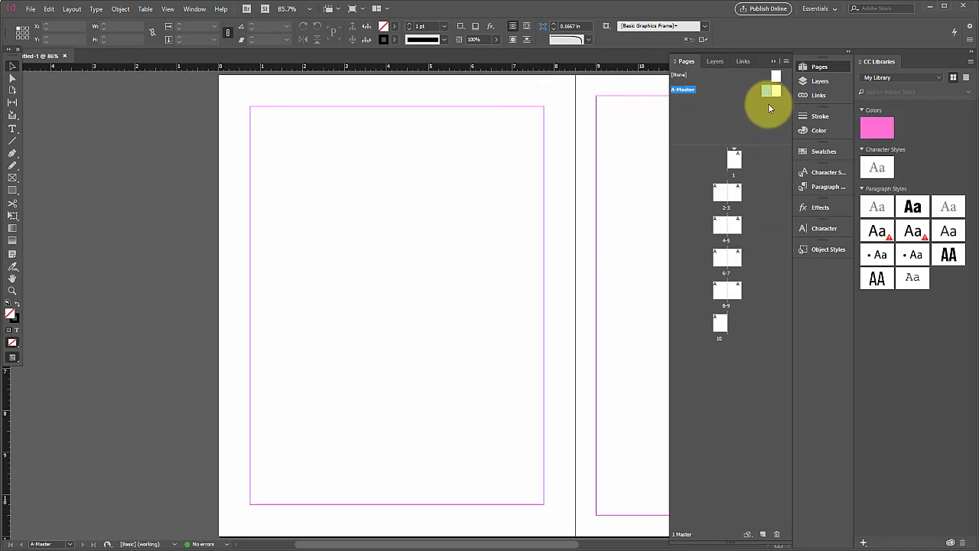
# - Set the margins of both A-Master pages to 0.75 in on every side
pyautogui.click(71, 10)
pyautogui.click(108, 32)
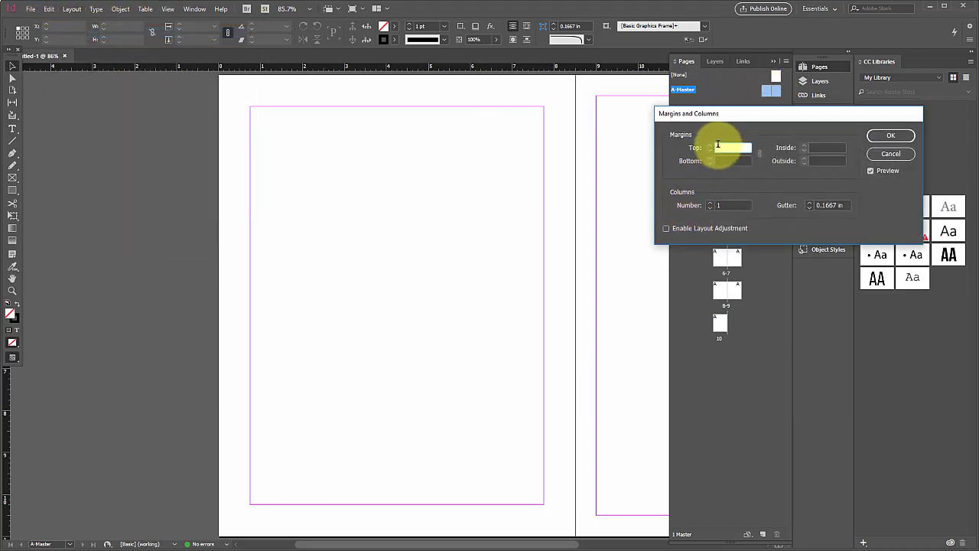
pyautogui.write('.75')
pyautogui.press('Return')
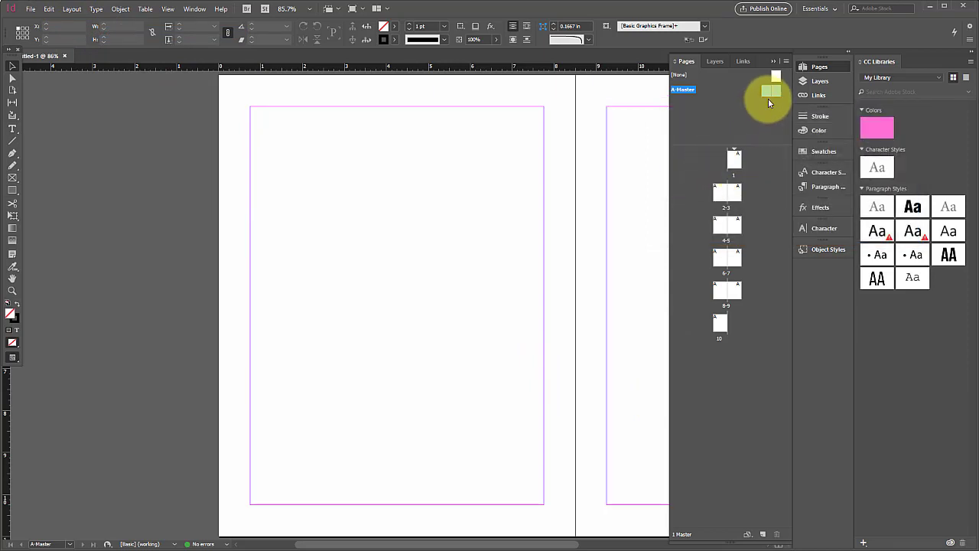
# - Set all four linked margins of the A-Master spread to 0.5 in
pyautogui.click(71, 9)
pyautogui.moveTo(95, 8)
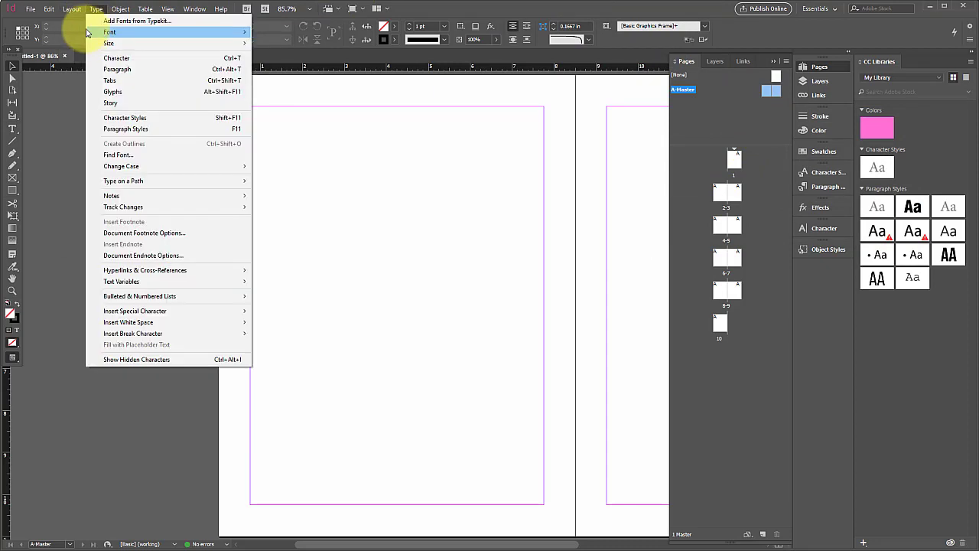
pyautogui.click(81, 31)
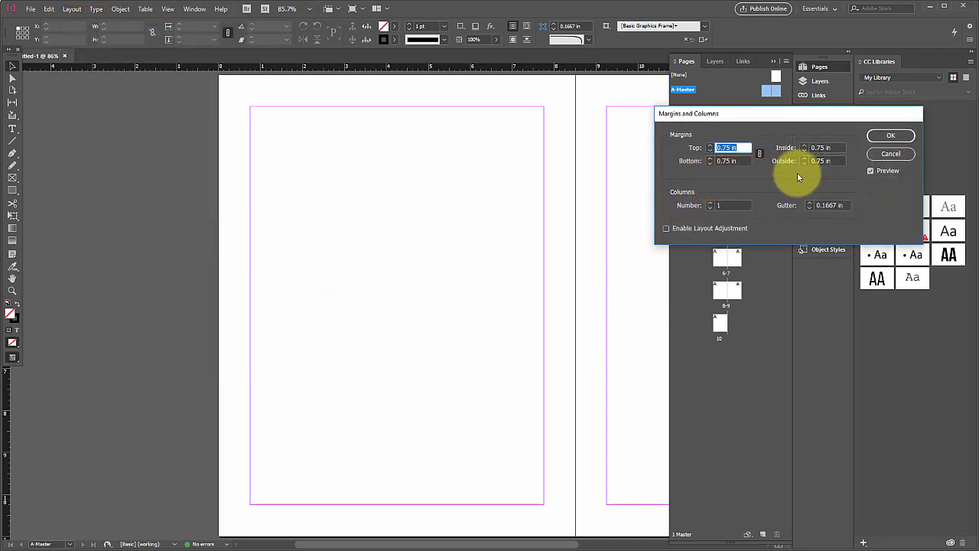
pyautogui.click(759, 154)
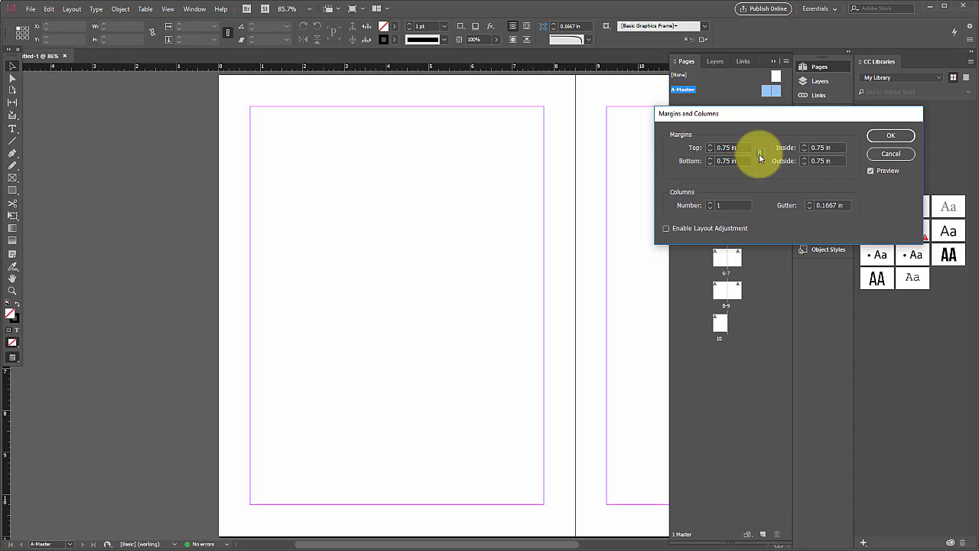
pyautogui.tripleClick(832, 149)
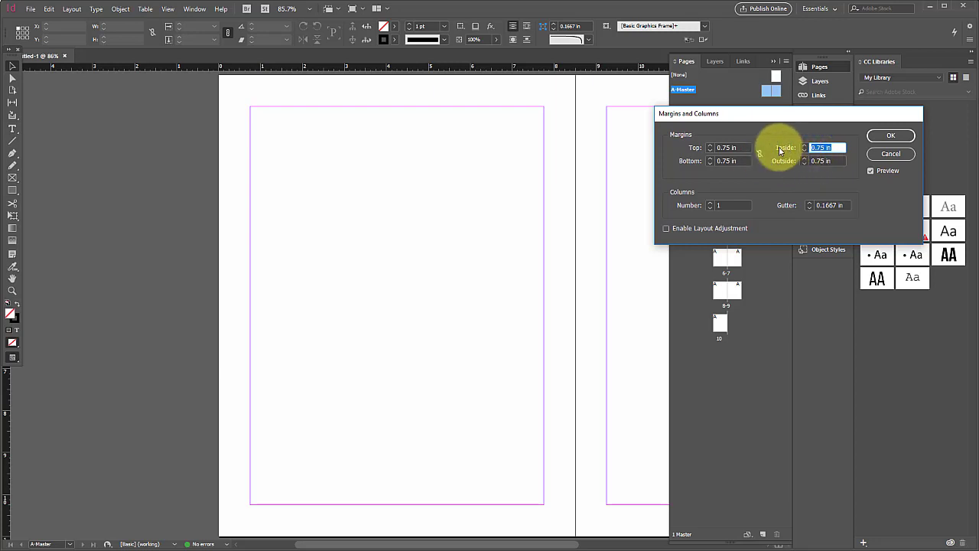
pyautogui.click(761, 154)
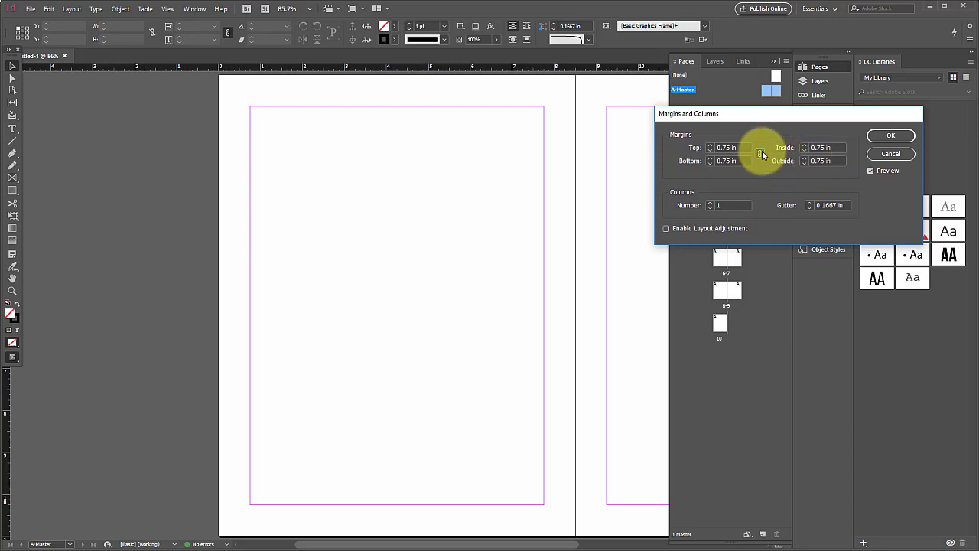
pyautogui.moveTo(738, 148); pyautogui.dragTo(697, 150)
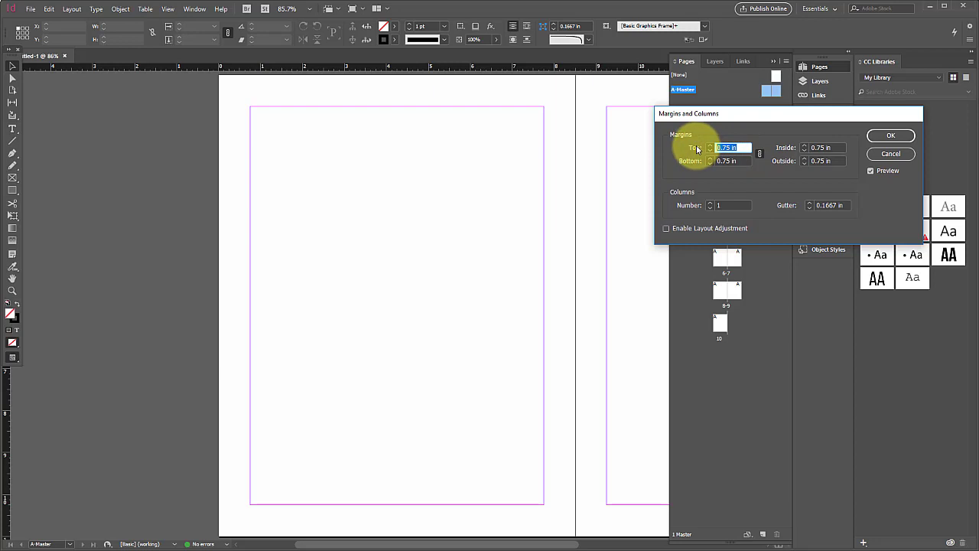
pyautogui.press('BackSpace')
pyautogui.press('Return')
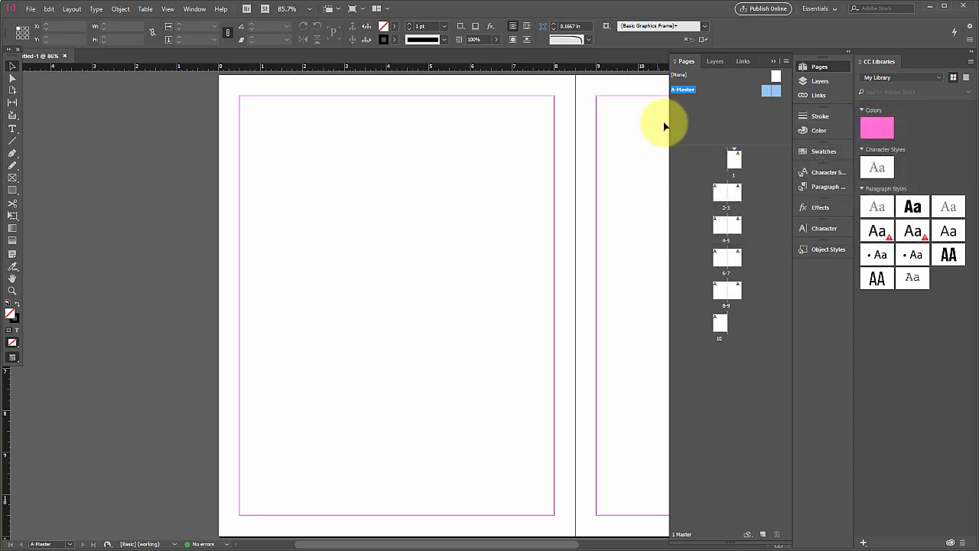
# - Unlink the margin values of the A-Master spread and set only the inside margin to 0.75 in
pyautogui.click(72, 8)
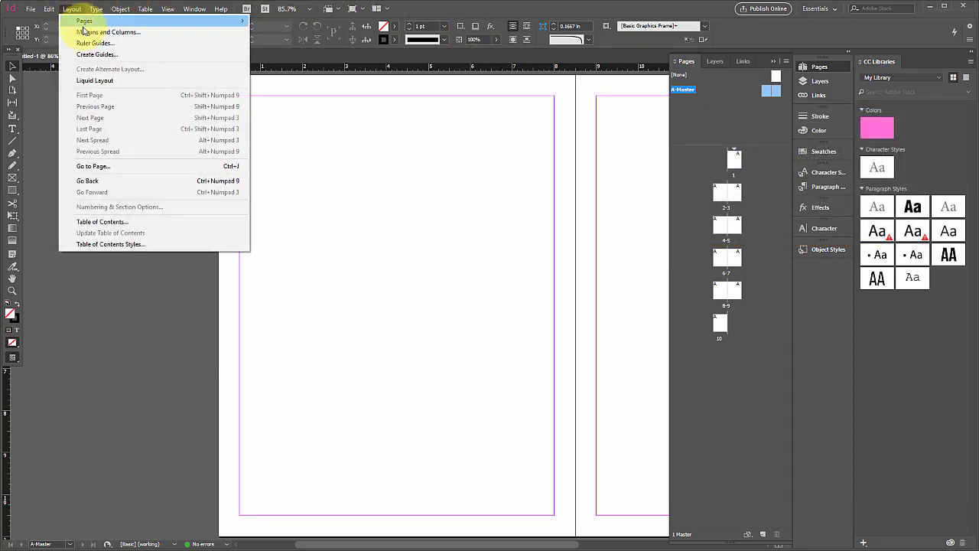
pyautogui.click(84, 31)
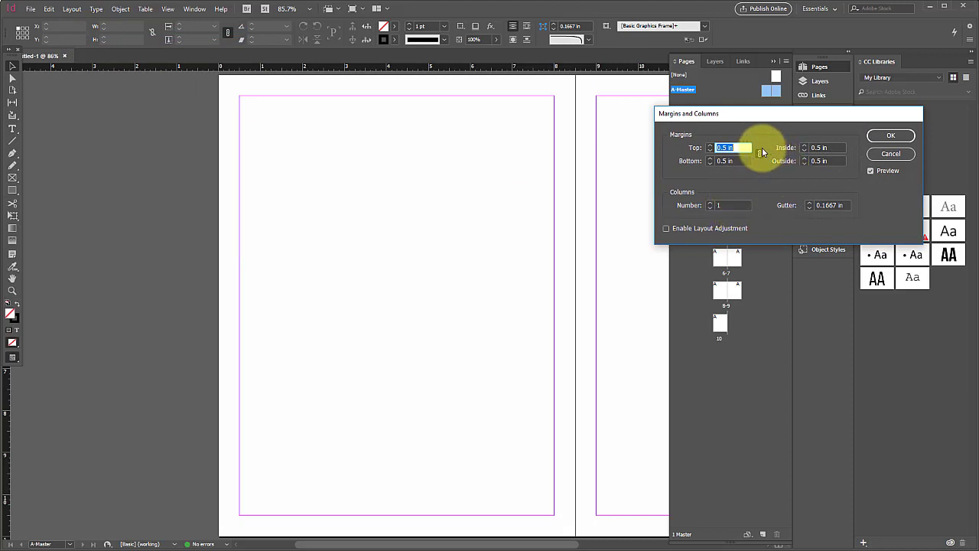
pyautogui.click(762, 155)
pyautogui.moveTo(831, 148); pyautogui.dragTo(804, 146)
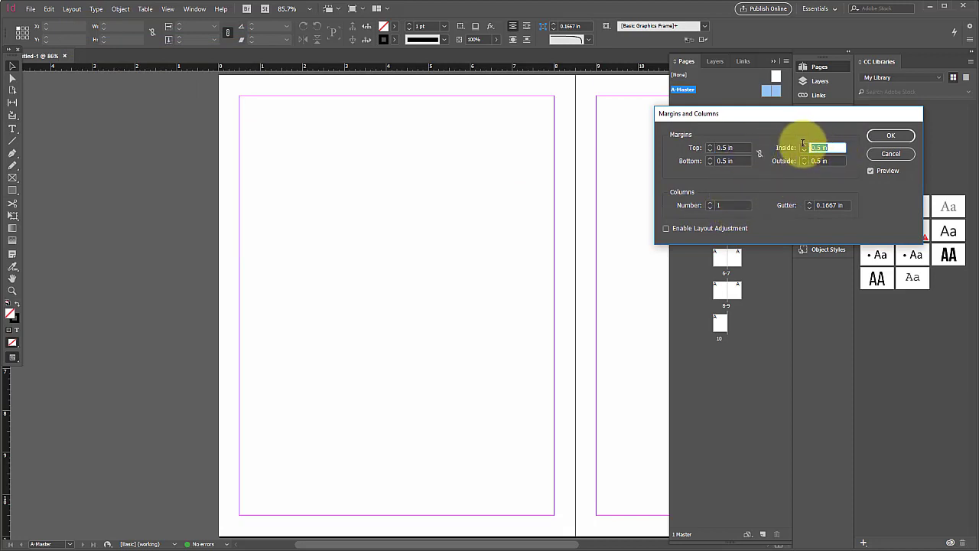
pyautogui.write('.75')
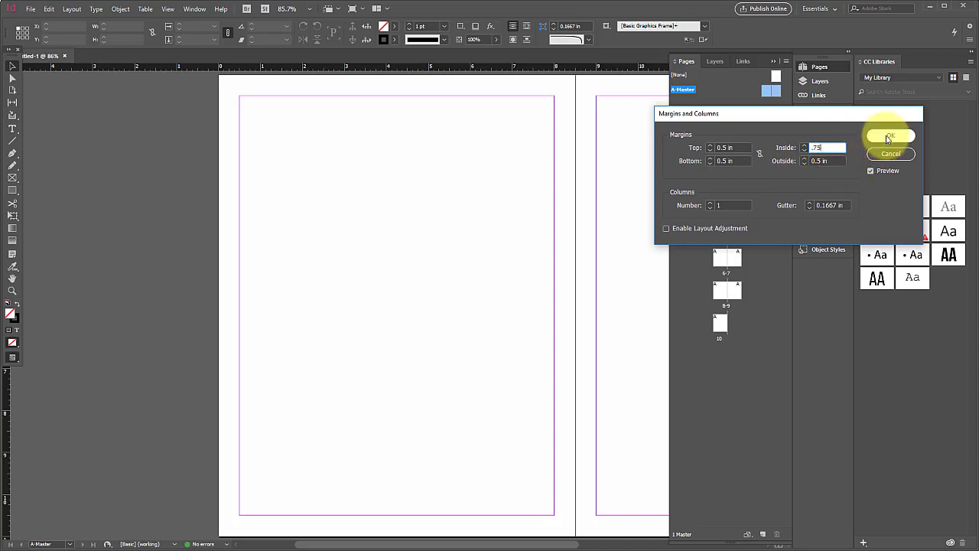
pyautogui.click(826, 160)
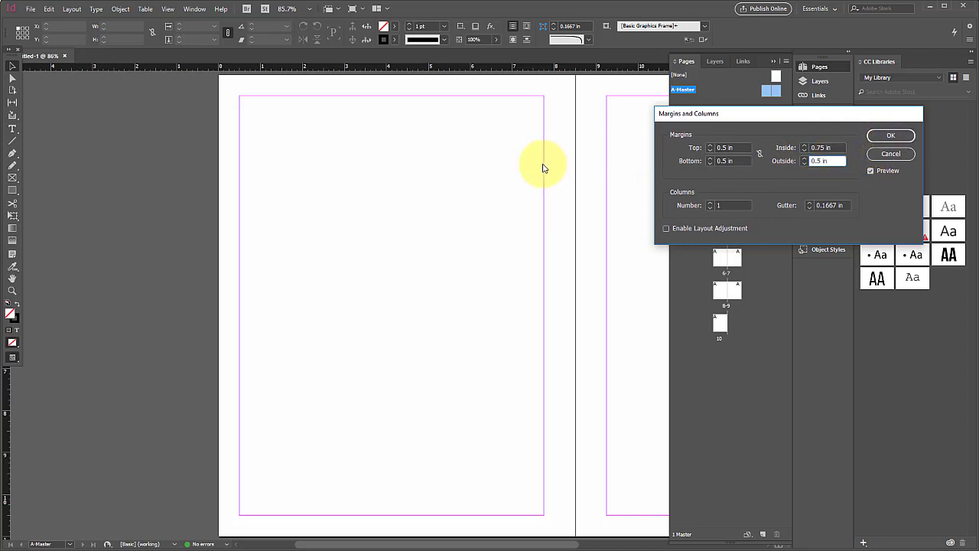
# - Enable layout adjustment and set the number of columns on the A-Master spread to 3
pyautogui.click(667, 228)
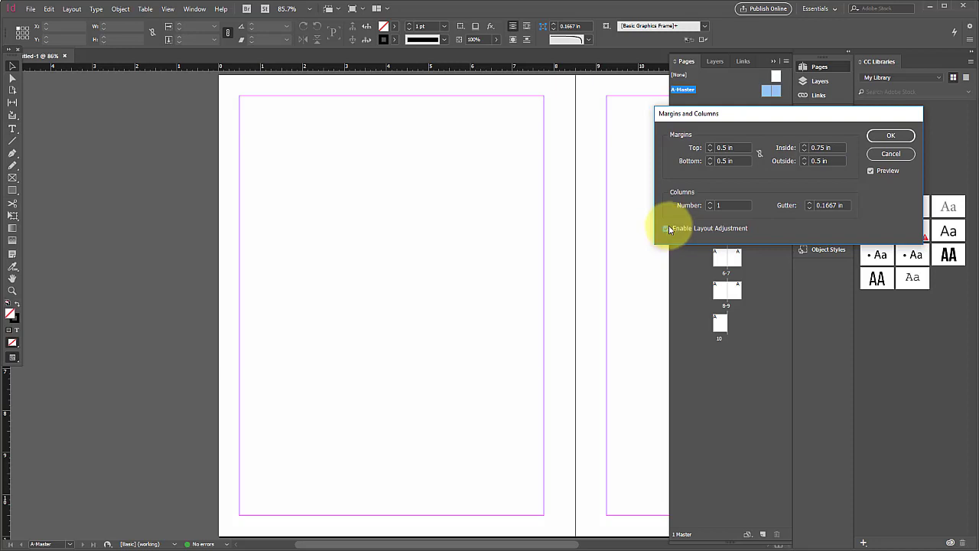
pyautogui.click(674, 227)
pyautogui.click(711, 203)
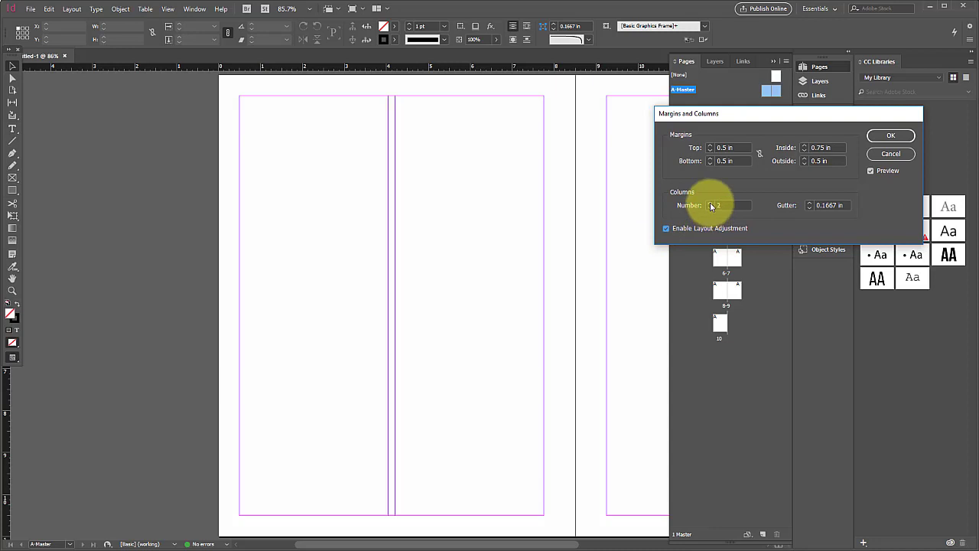
pyautogui.click(711, 203)
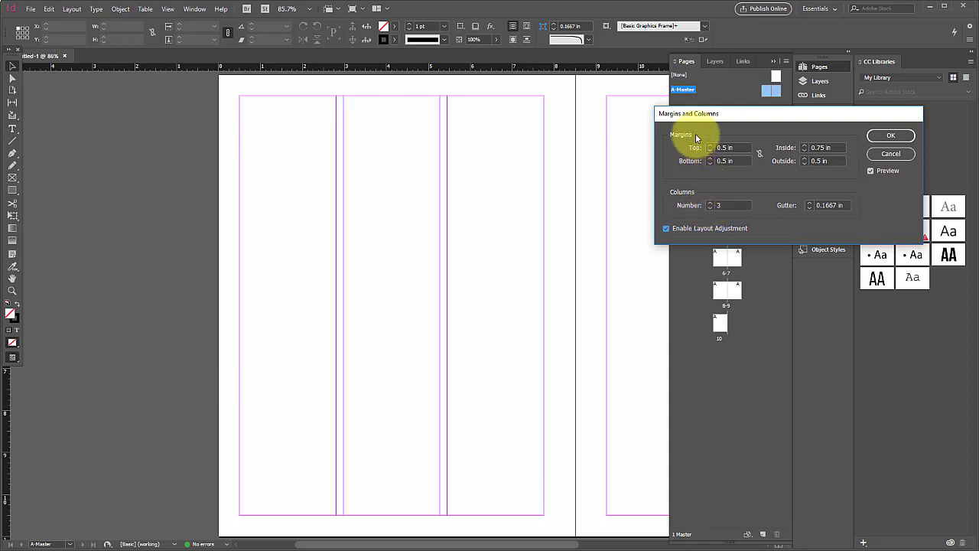
# - Reduce the column gutter of the A-Master spread to 0.0625 in, keeping the page preview unobstructed
pyautogui.moveTo(698, 115); pyautogui.dragTo(801, 144)
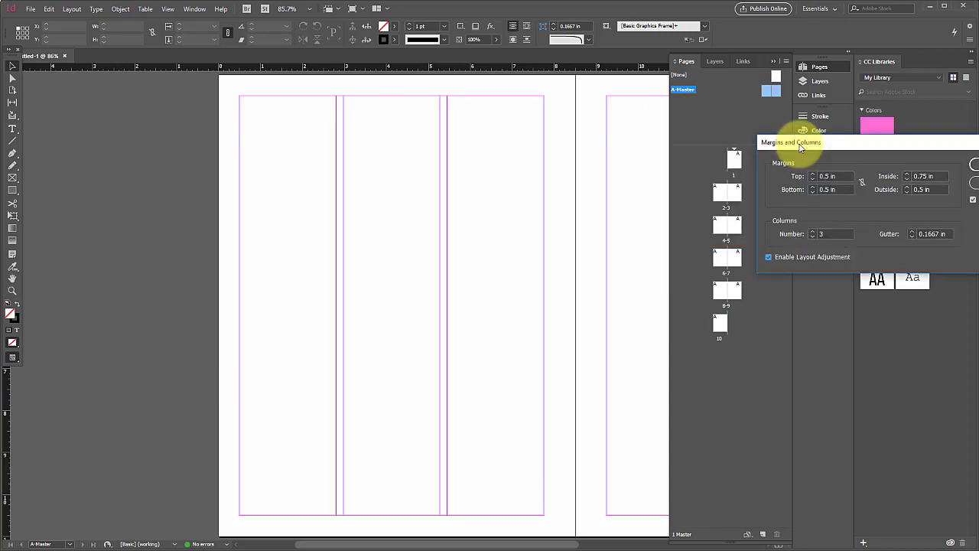
pyautogui.click(911, 237)
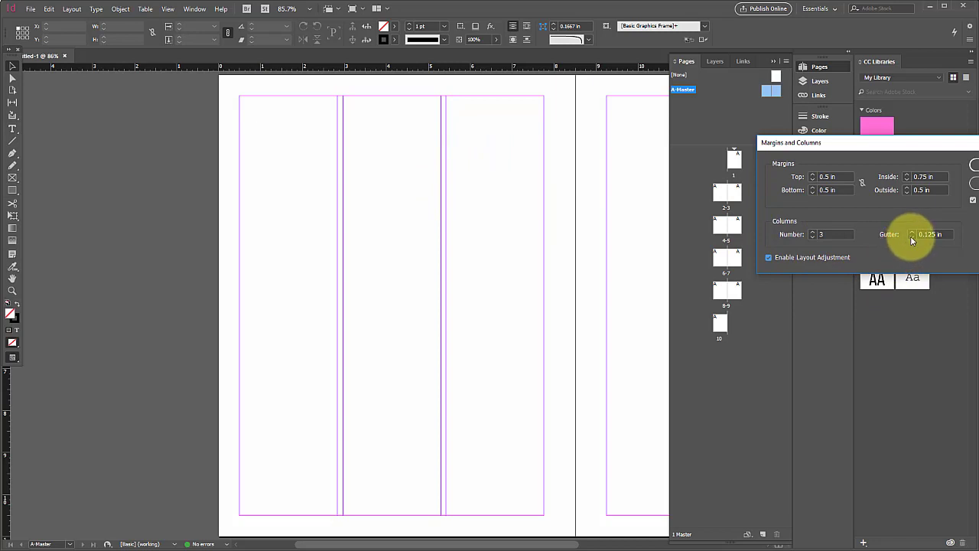
pyautogui.click(912, 237)
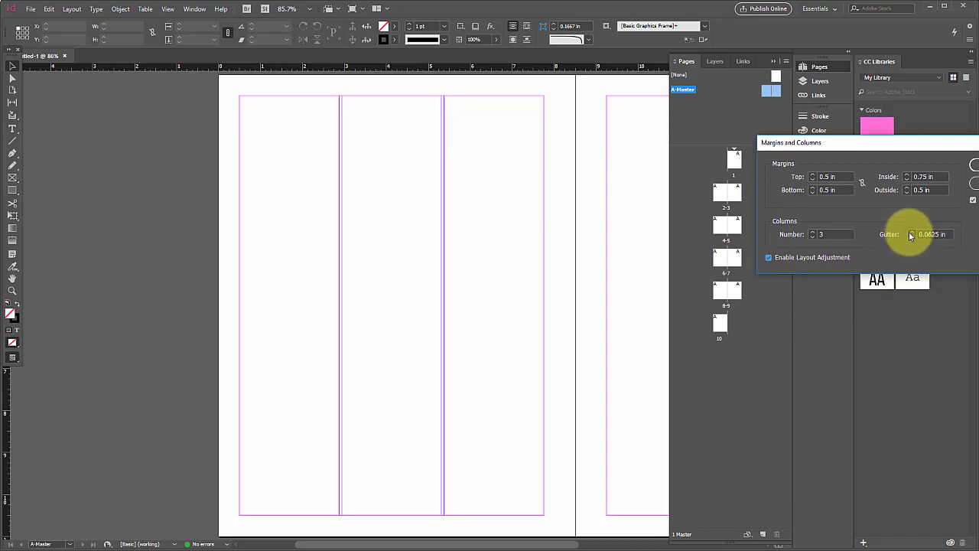
# - Set the column gutter of the A-Master spread to 0.125 in, comparing it with the narrower 0.0625 in spacing
pyautogui.click(911, 233)
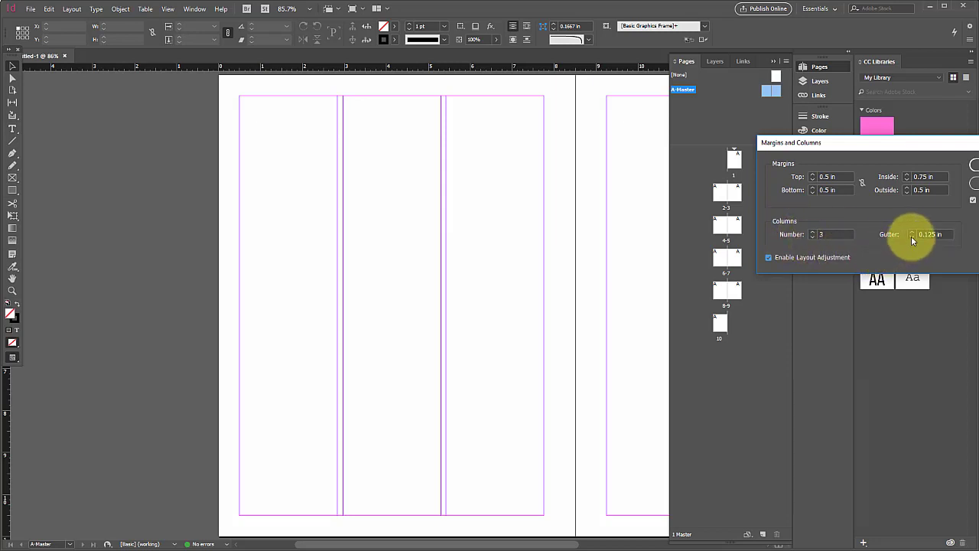
pyautogui.click(912, 238)
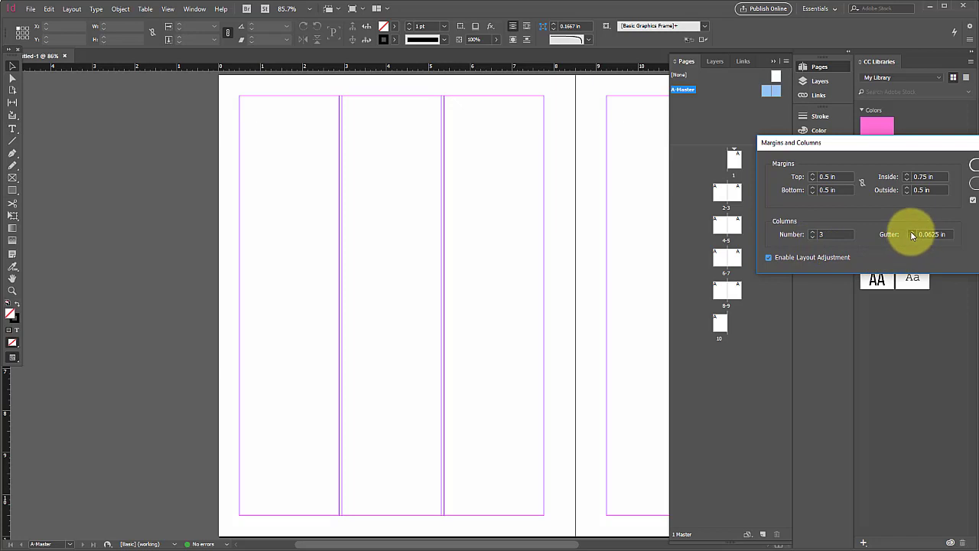
pyautogui.click(911, 231)
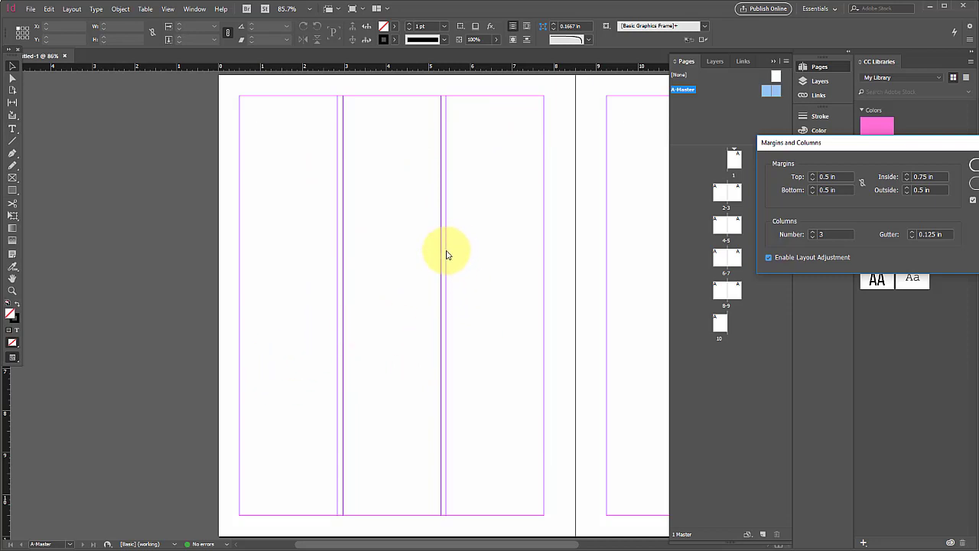
# - Compare two columns with three on the A-Master spread, keep 3, and apply the margin and column settings
pyautogui.click(813, 235)
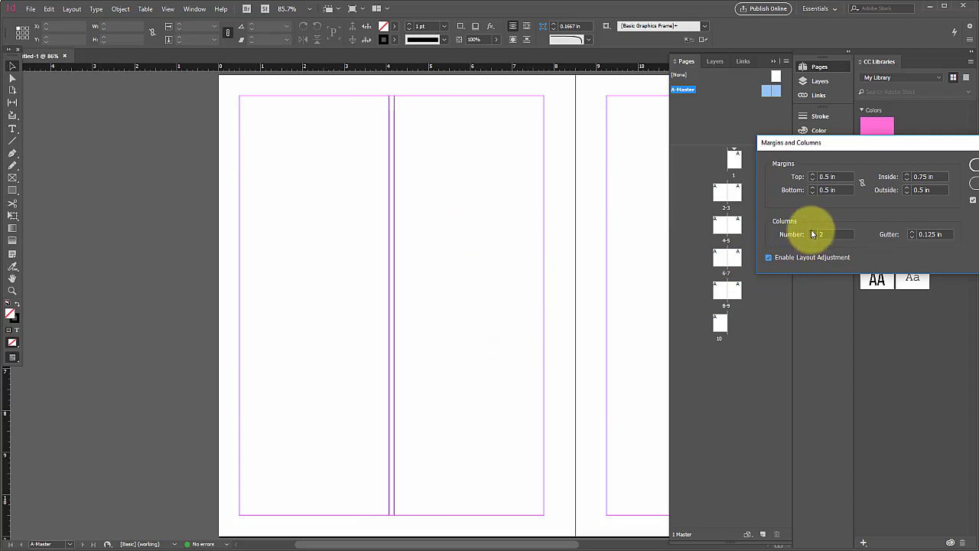
pyautogui.click(813, 231)
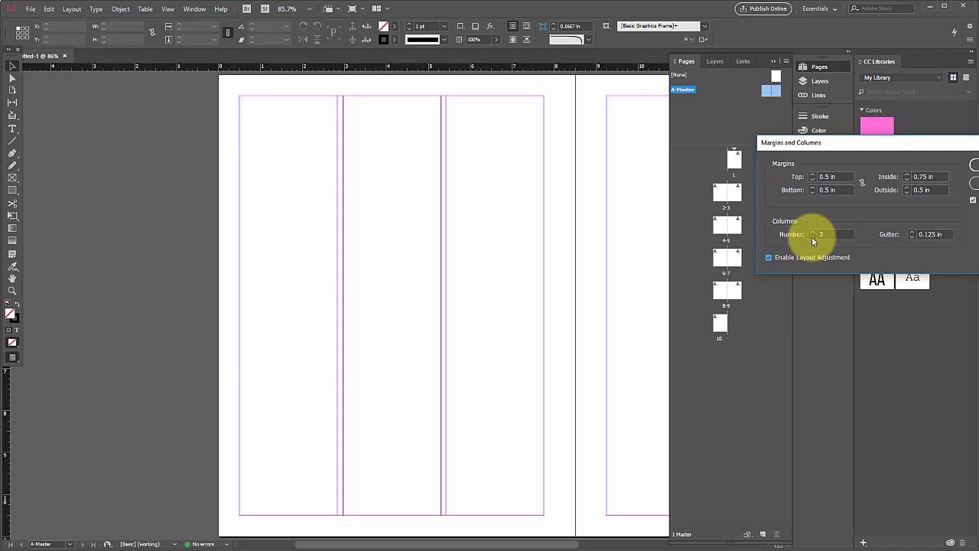
pyautogui.click(812, 236)
pyautogui.click(812, 231)
pyautogui.click(975, 165)
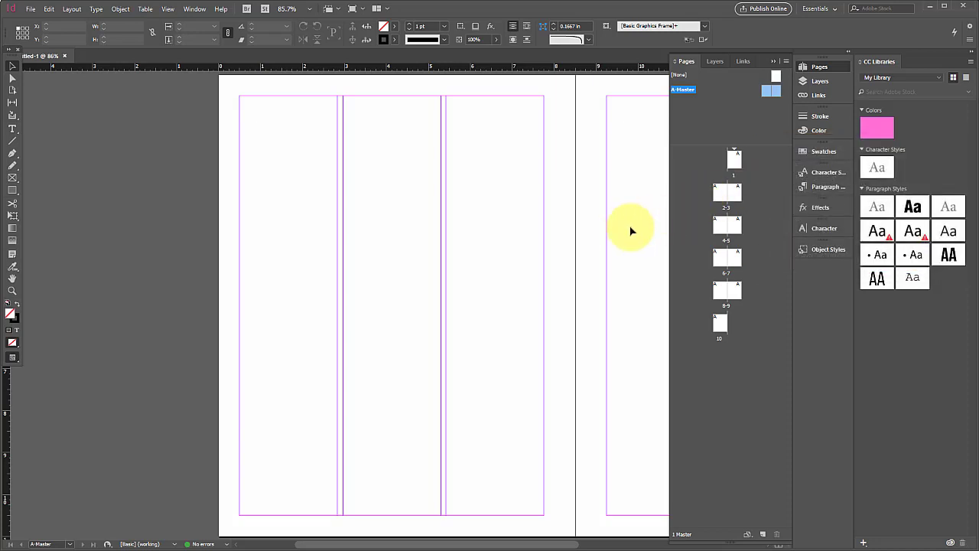
# - Examine the margin and column guides across both pages of the A-Master spread with an unobstructed view
pyautogui.scroll(-1, 618, 229)
pyautogui.scroll(1, 645, 218)
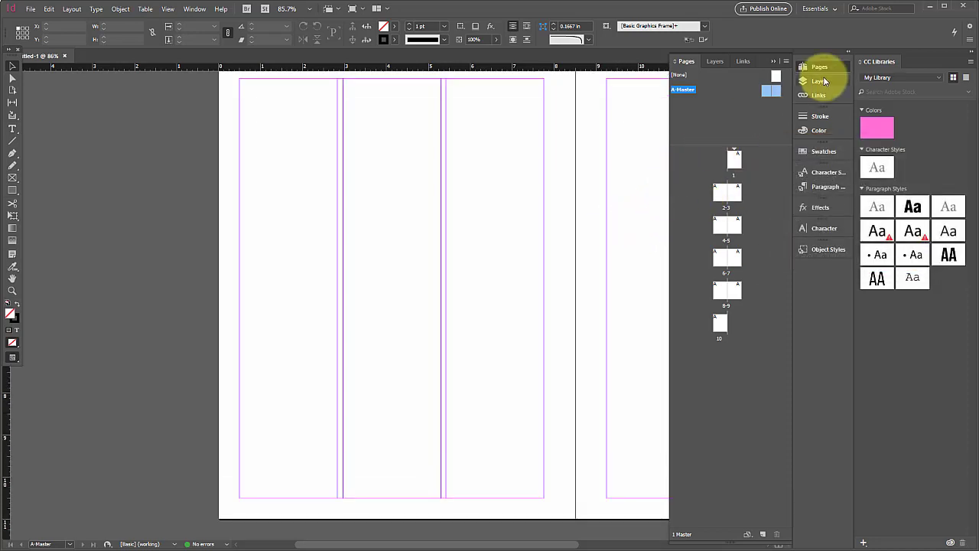
pyautogui.click(775, 62)
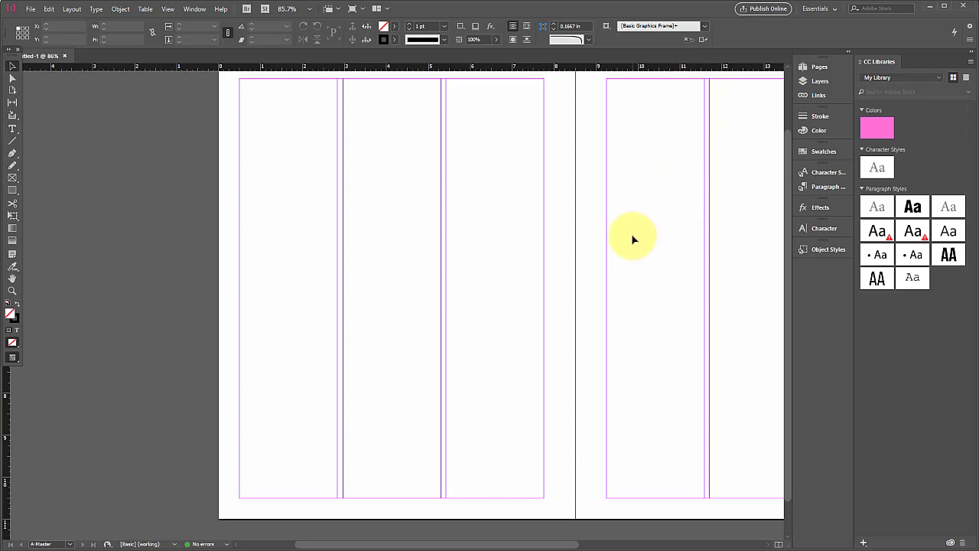
pyautogui.scroll(-1, 633, 239)
pyautogui.scroll(2, 633, 239)
pyautogui.hscroll(3, 633, 239)
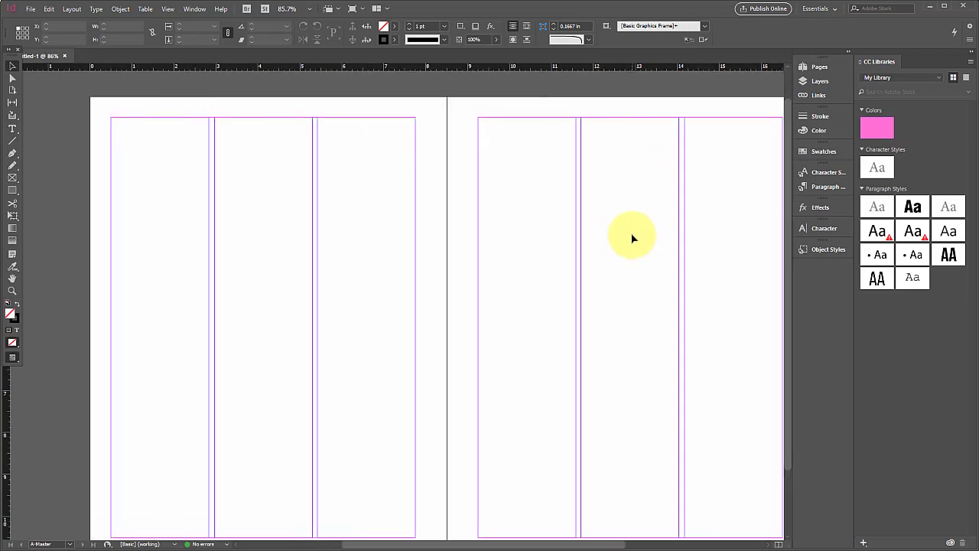
pyautogui.scroll(-1, 632, 239)
pyautogui.scroll(1, 630, 240)
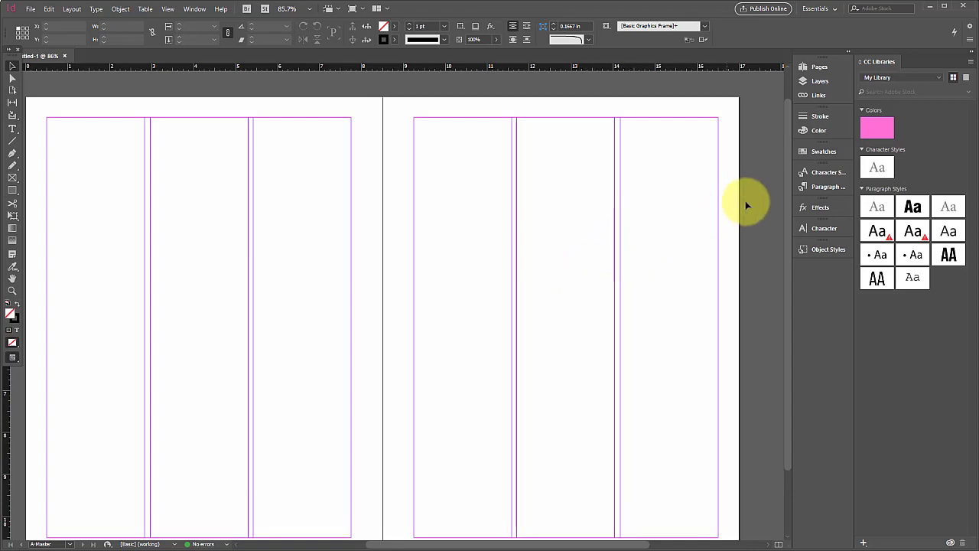
pyautogui.click(814, 67)
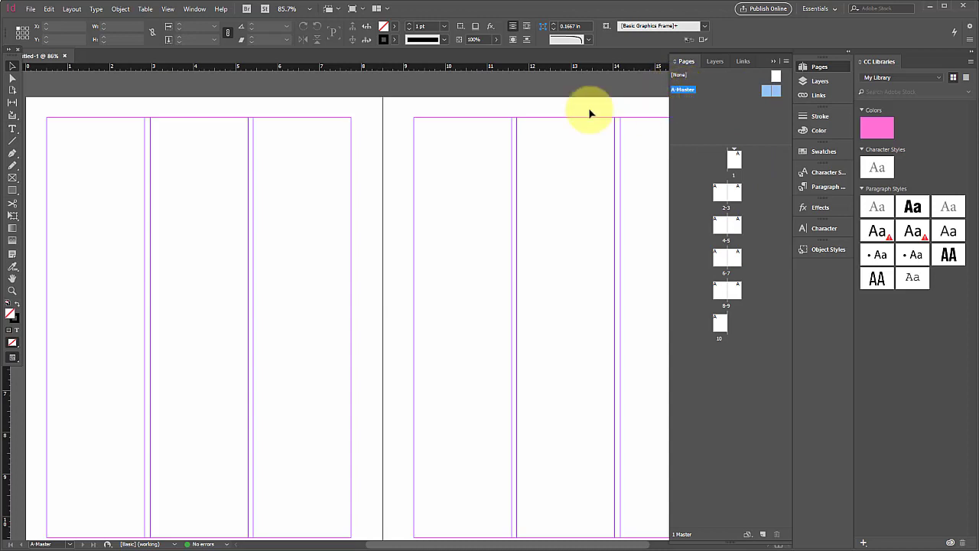
# - Draw a 0.5 in square in the lower outside corner of the right A-Master page, between the margin guides and page edges
pyautogui.click(10, 191)
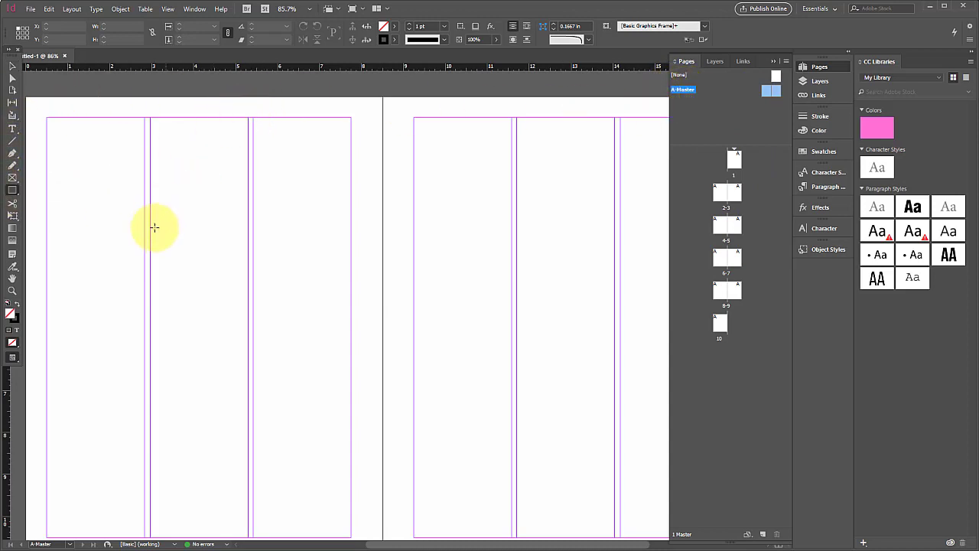
pyautogui.hscroll(5, 114, 245)
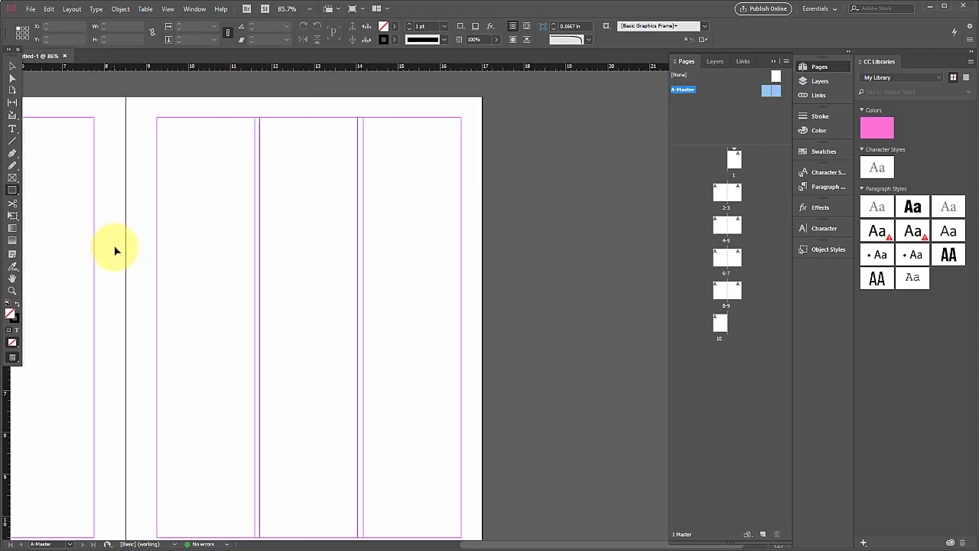
pyautogui.hscroll(2, 114, 246)
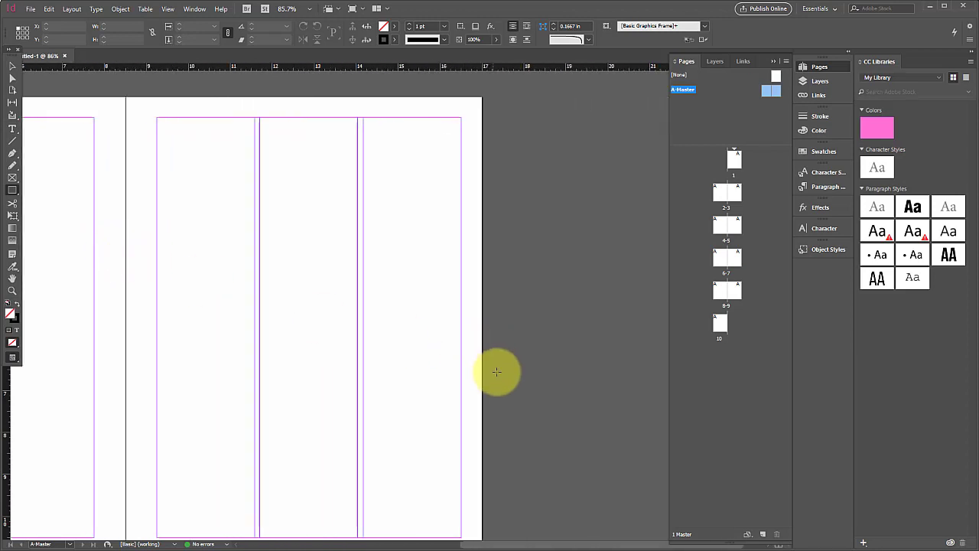
pyautogui.scroll(-3, 484, 352)
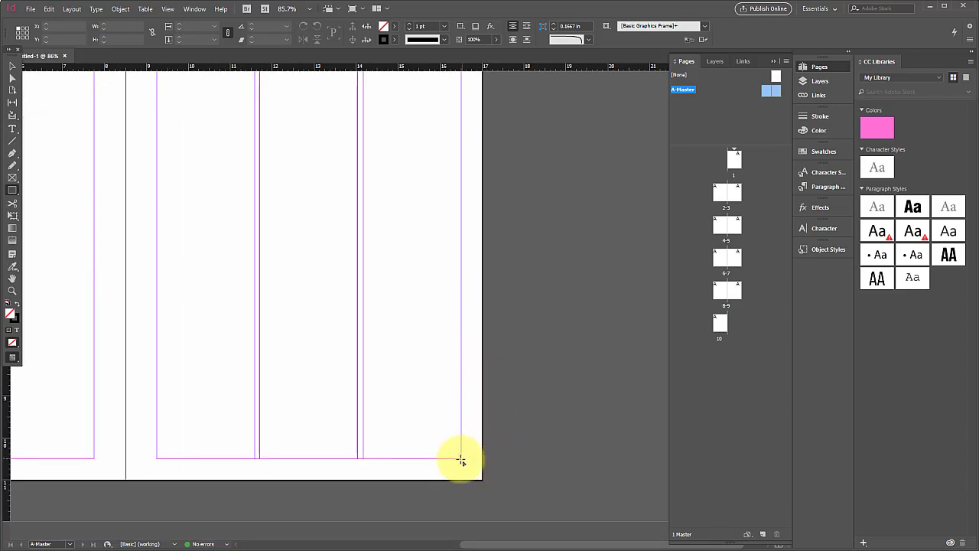
pyautogui.moveTo(461, 459); pyautogui.dragTo(484, 478)
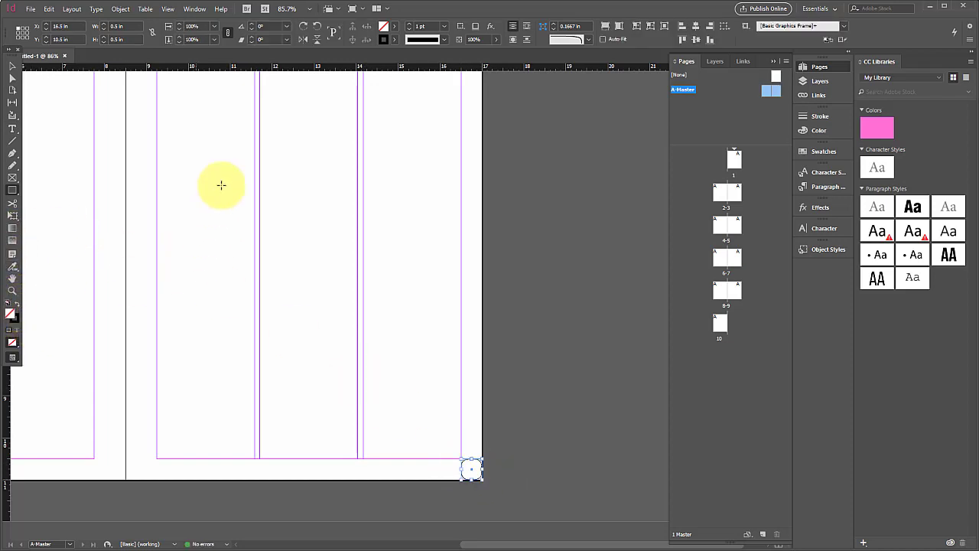
# - Set the square's corner shape to None and swap its fill and stroke for a black fill without a stroke
pyautogui.click(588, 39)
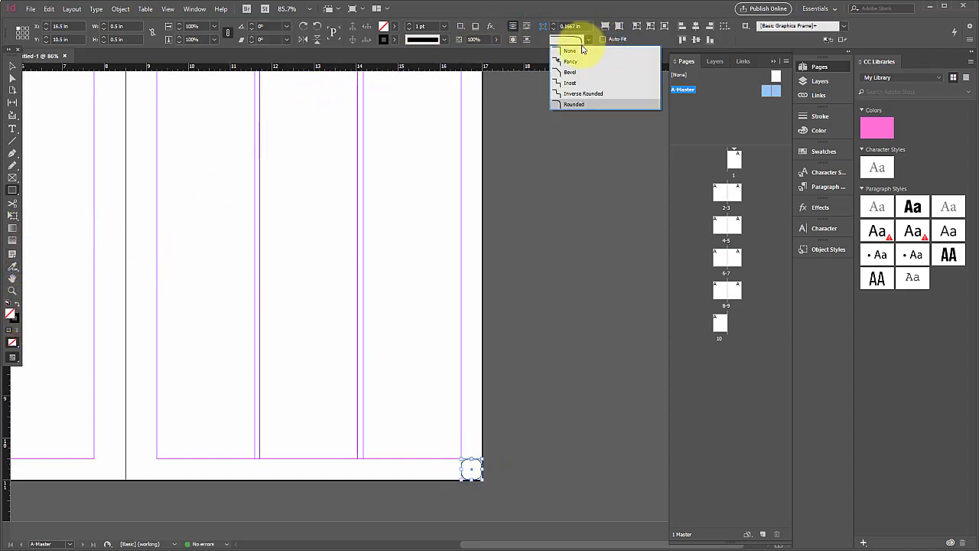
pyautogui.click(577, 58)
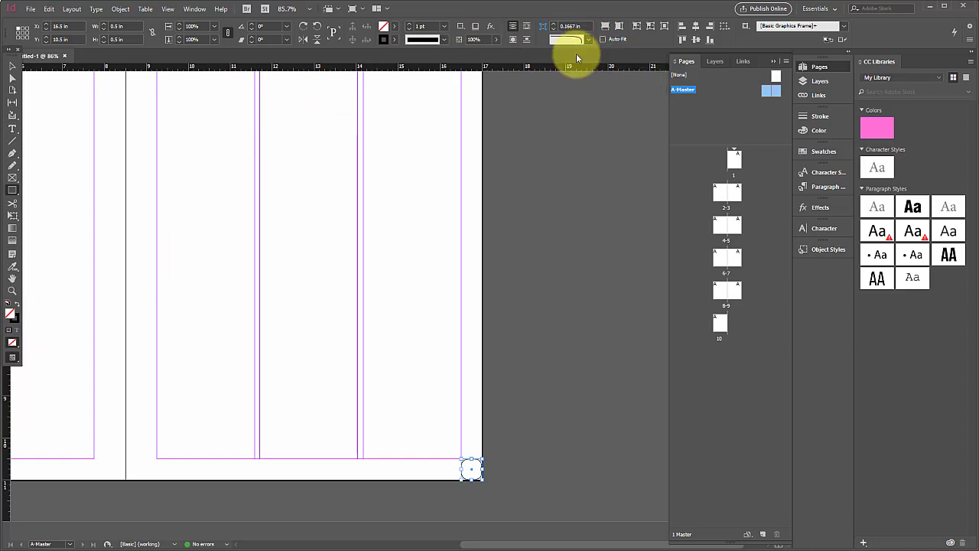
pyautogui.click(14, 307)
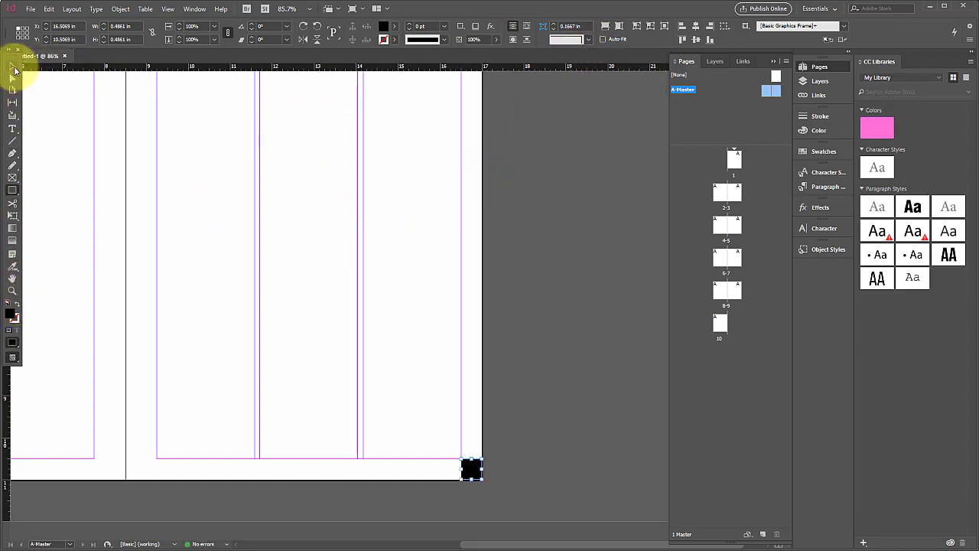
# - Move the black square to X 16.5 in, Y 10.5 in, flush with the margin corner of the right master page
pyautogui.click(12, 66)
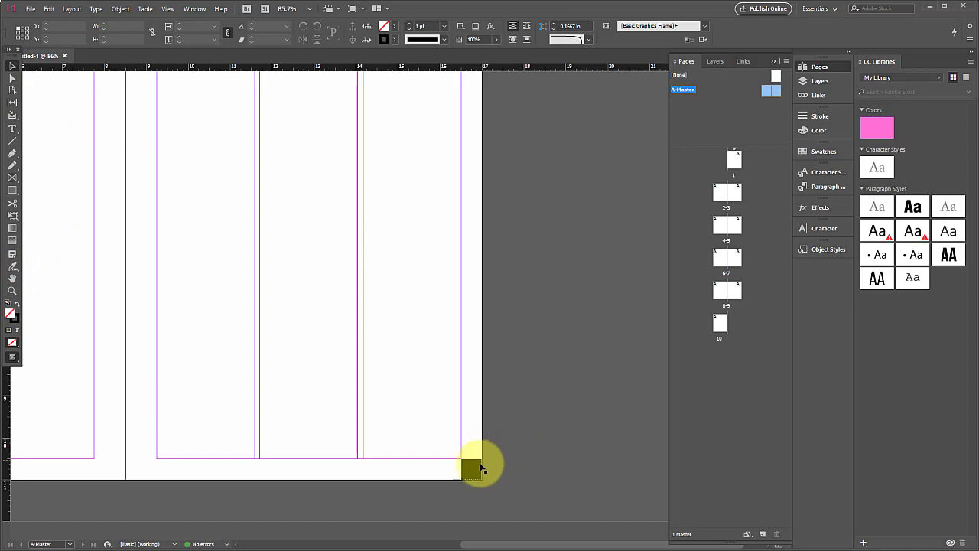
pyautogui.hotkey('shift', 'x')
pyautogui.hotkey('shift', 'x')
pyautogui.moveTo(474, 469); pyautogui.dragTo(479, 473)
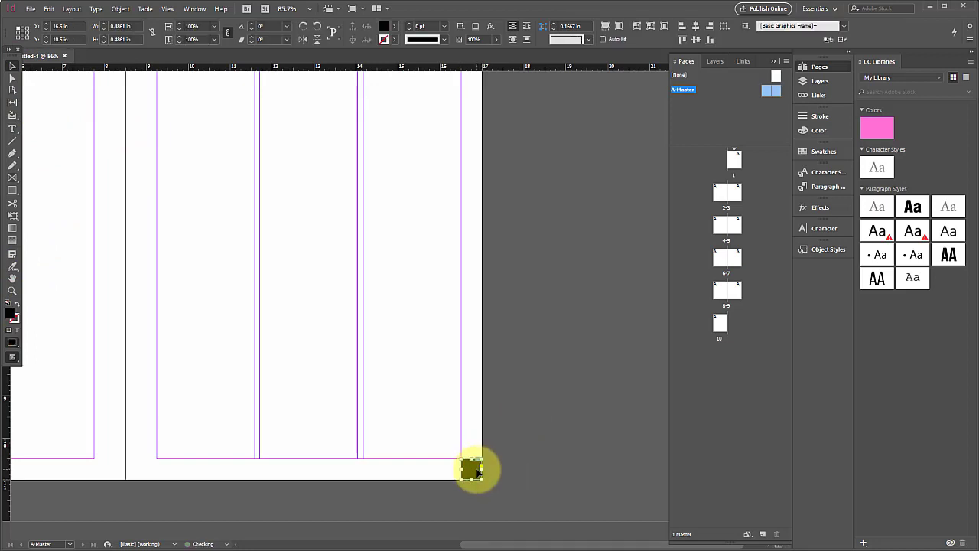
# - Paste a copy of the black square and place it in the lower outside corner of the left A-Master page
pyautogui.hscroll(-8, 333, 458)
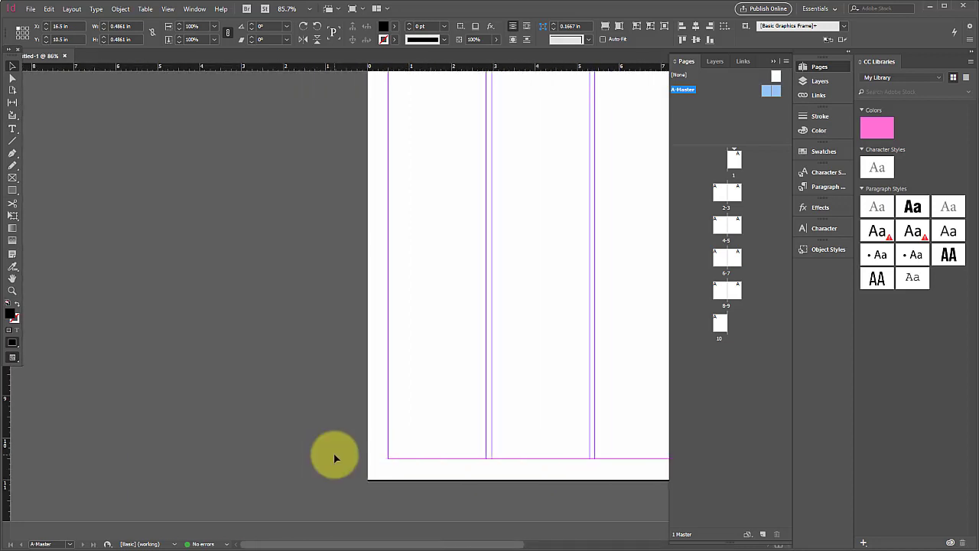
pyautogui.hotkey('ctrl', 'v')
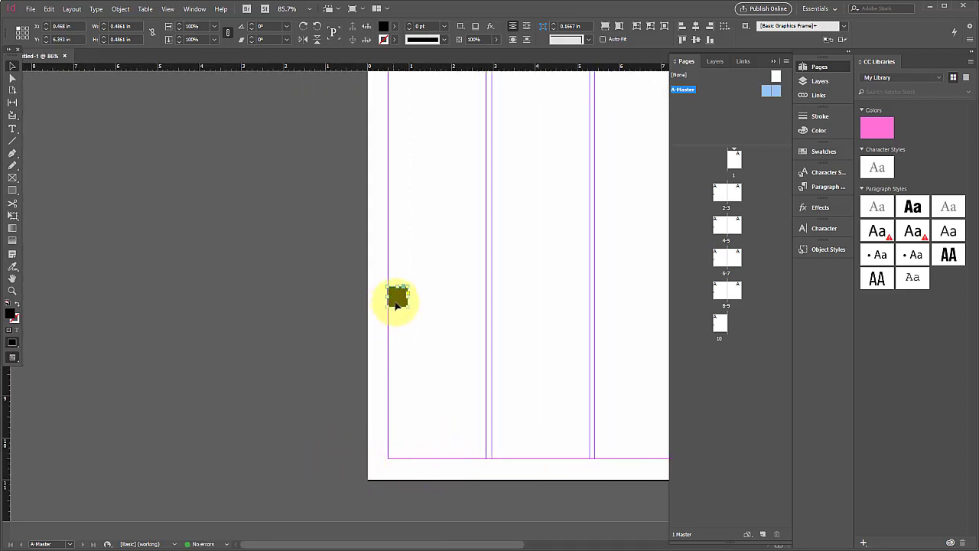
pyautogui.moveTo(397, 299); pyautogui.dragTo(382, 470)
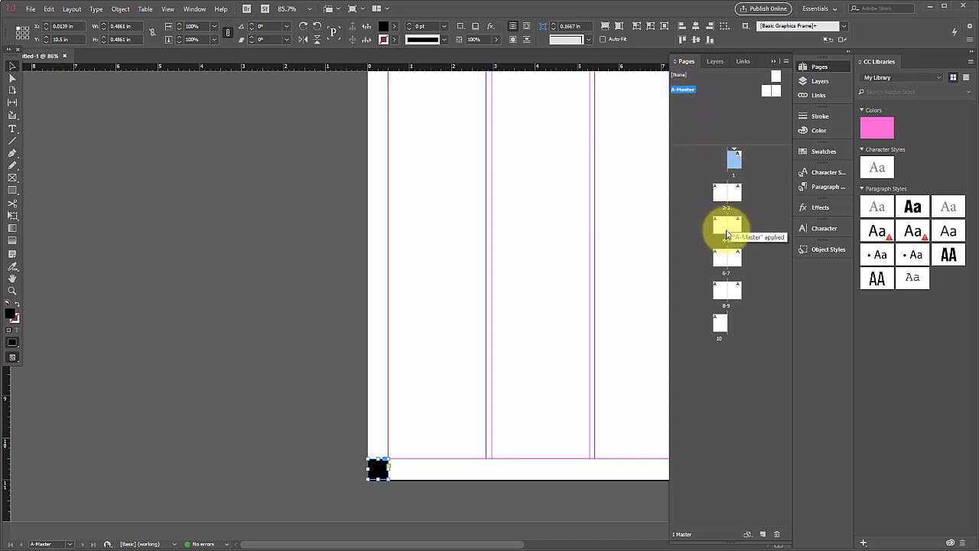
# - Check how the master's corner squares carry over to page 1 and page 2
pyautogui.doubleClick(734, 162)
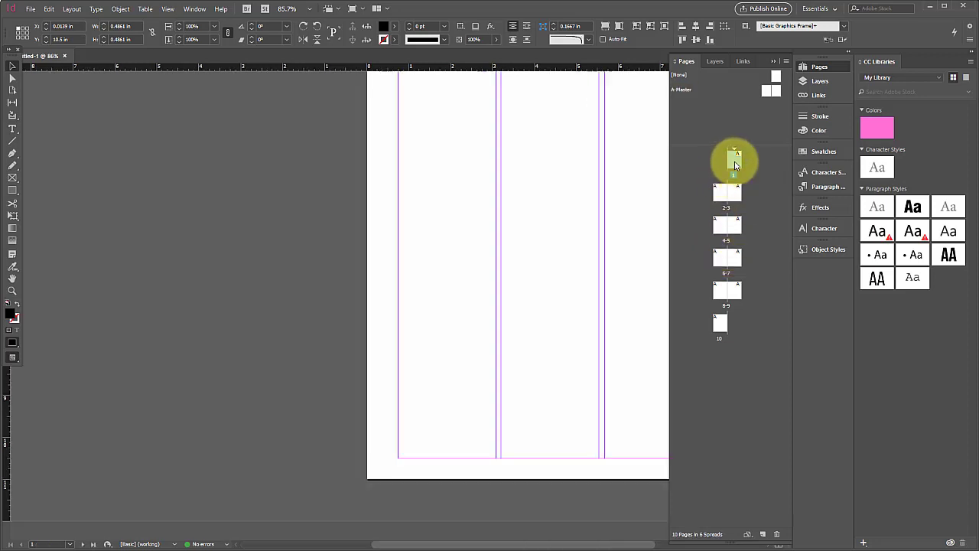
pyautogui.hscroll(3, 581, 201)
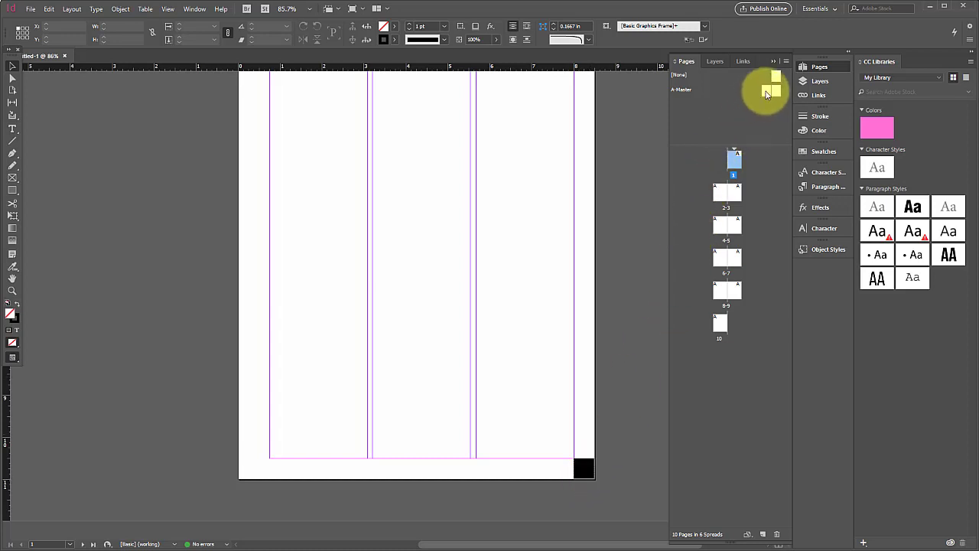
pyautogui.doubleClick(721, 192)
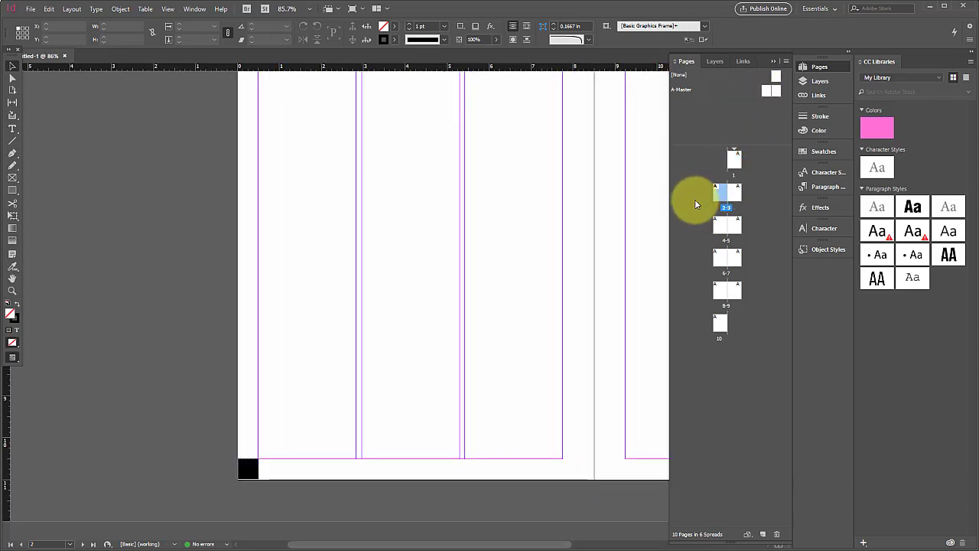
# - Enlarge the right A-Master page's black square past the outer and lower page edges to about 0.7 in wide and high
pyautogui.doubleClick(773, 91)
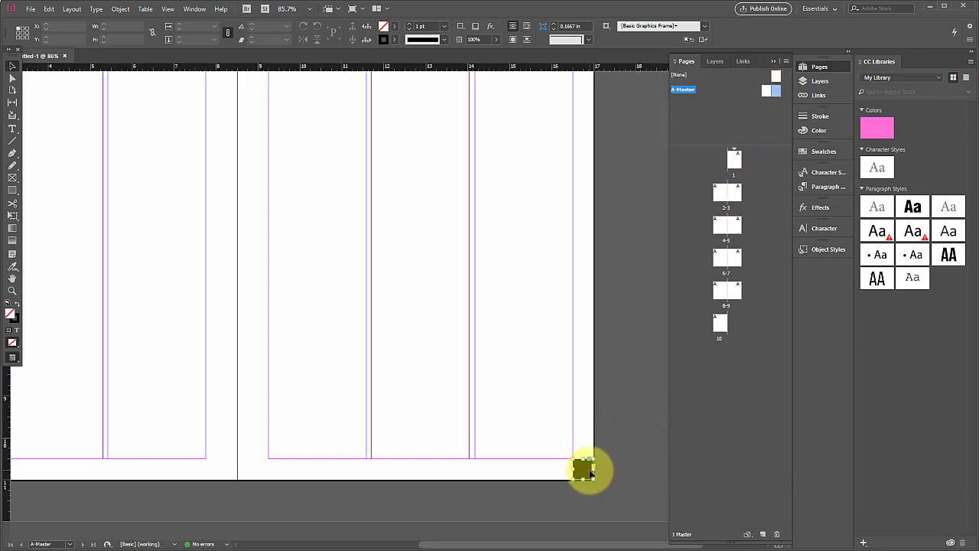
pyautogui.moveTo(590, 472); pyautogui.dragTo(598, 485)
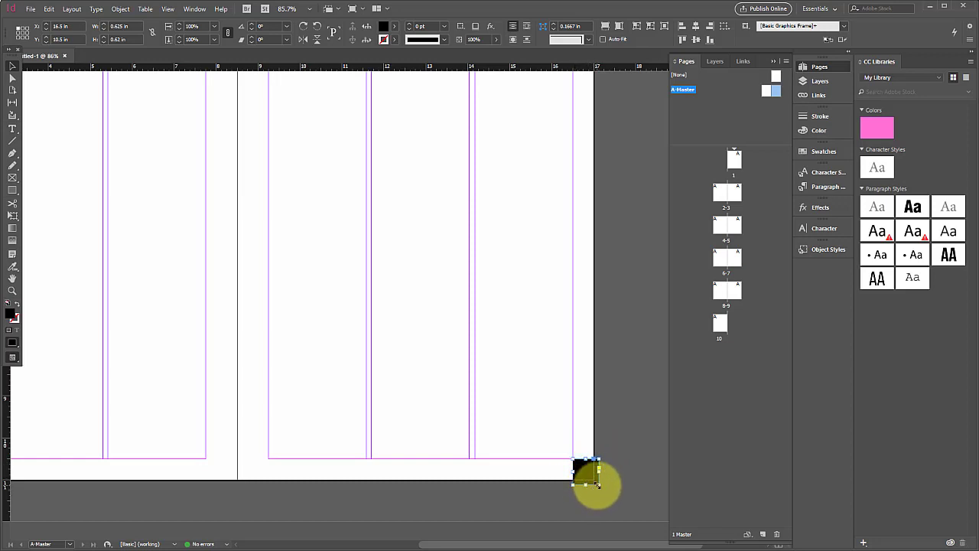
pyautogui.moveTo(599, 484); pyautogui.dragTo(601, 487)
pyautogui.click(601, 491)
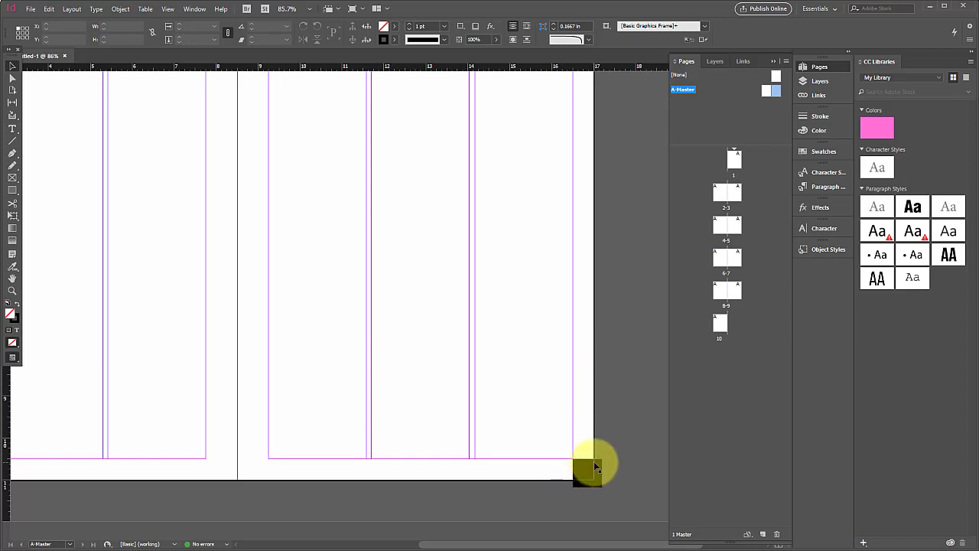
pyautogui.click(599, 484)
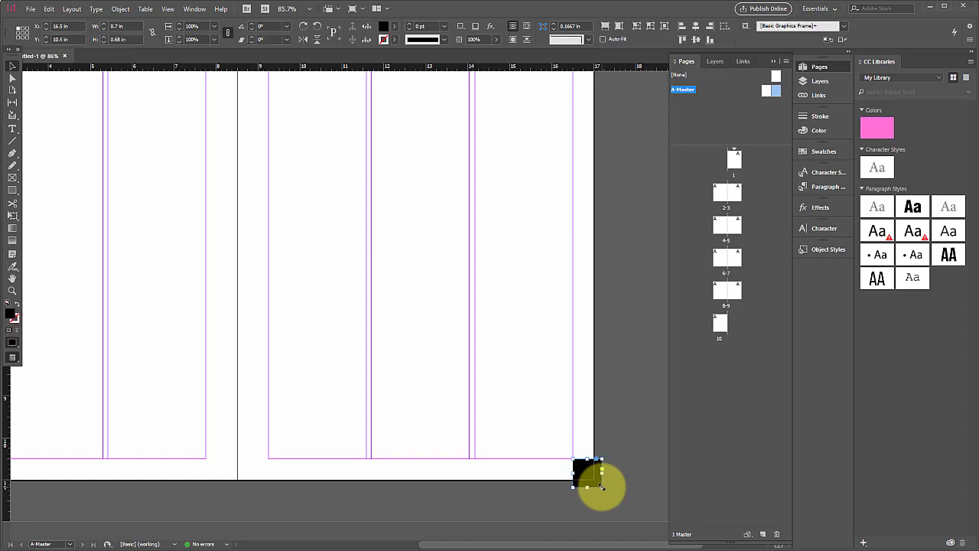
pyautogui.moveTo(602, 487)
pyautogui.mouseDown()
pyautogui.moveTo(590, 477)
pyautogui.moveTo(602, 488)
pyautogui.mouseUp()
pyautogui.click(616, 491)
# - Enlarge the left A-Master page's black square past the outer and lower page edges to 0.6 in wide and 0.7 in high
pyautogui.hscroll(-5, 602, 479)
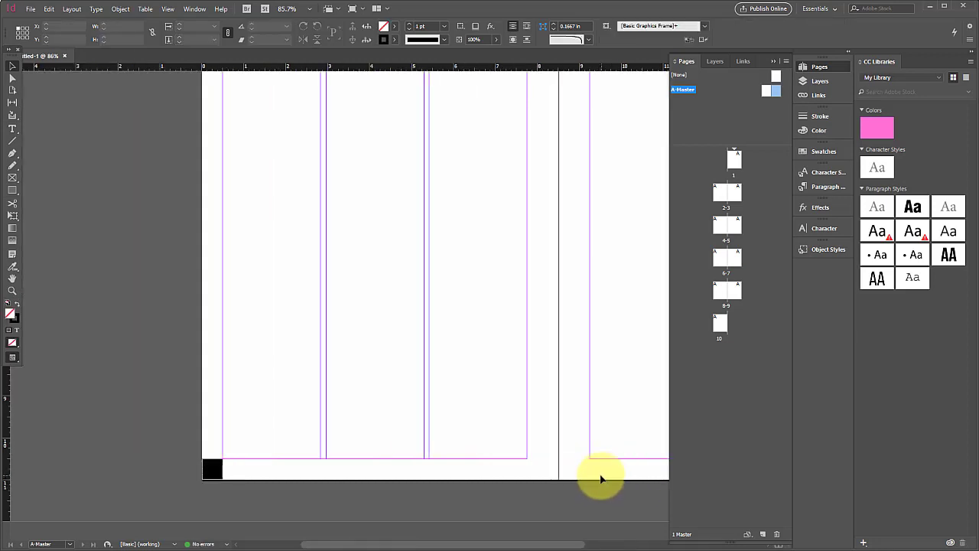
pyautogui.click(212, 472)
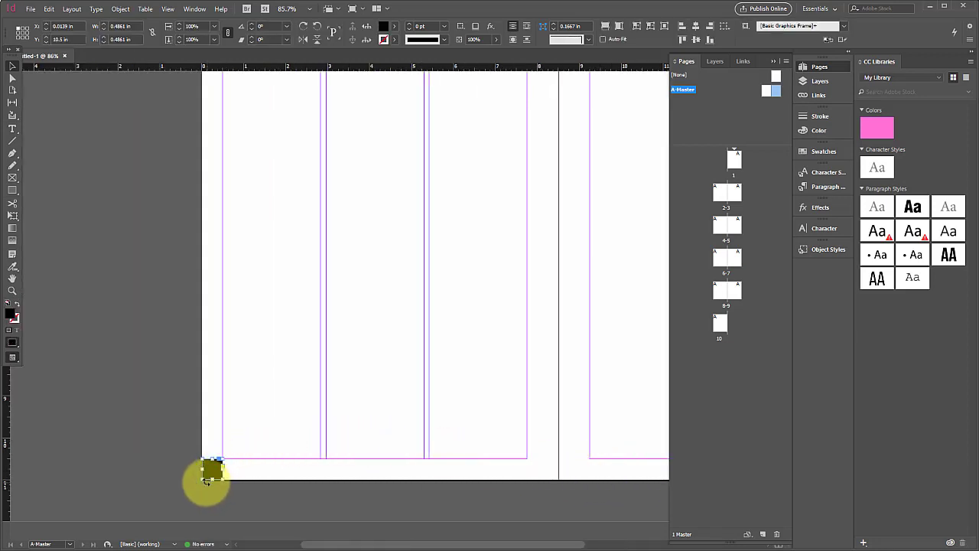
pyautogui.moveTo(202, 480); pyautogui.dragTo(199, 487)
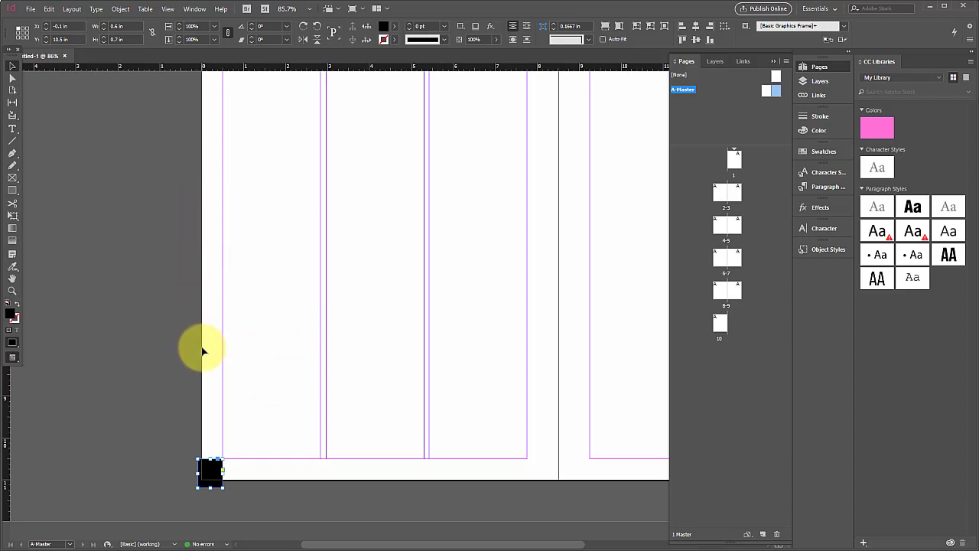
pyautogui.hscroll(10, 241, 314)
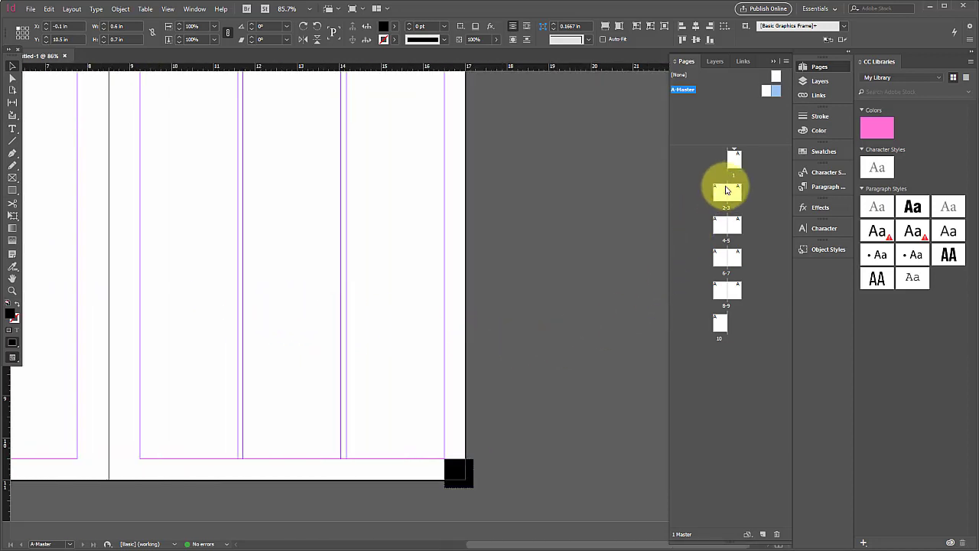
# - Add a horizontal ruler guide across only the left A-Master page at about 3.98 in
pyautogui.click(602, 205)
pyautogui.hscroll(-2, 443, 249)
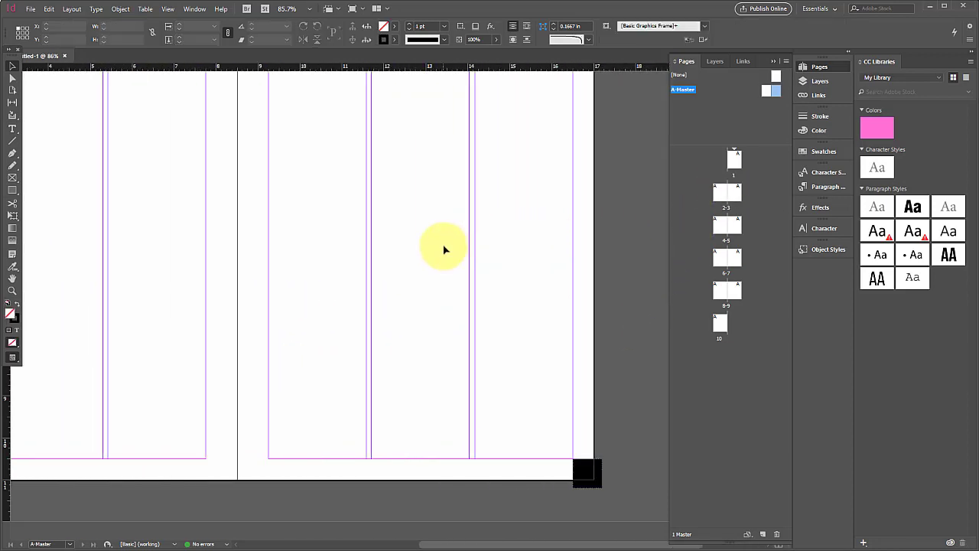
pyautogui.scroll(2, 444, 249)
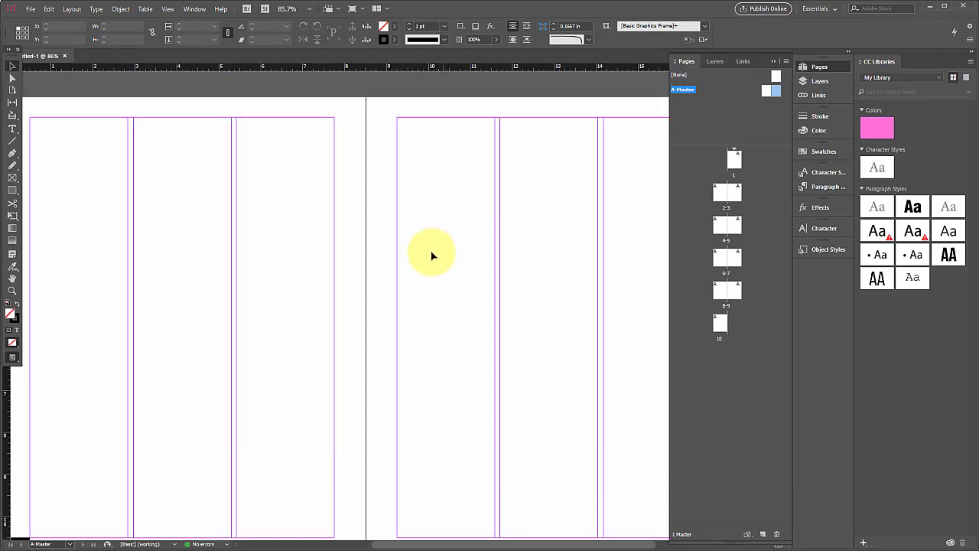
pyautogui.hscroll(-1, 370, 260)
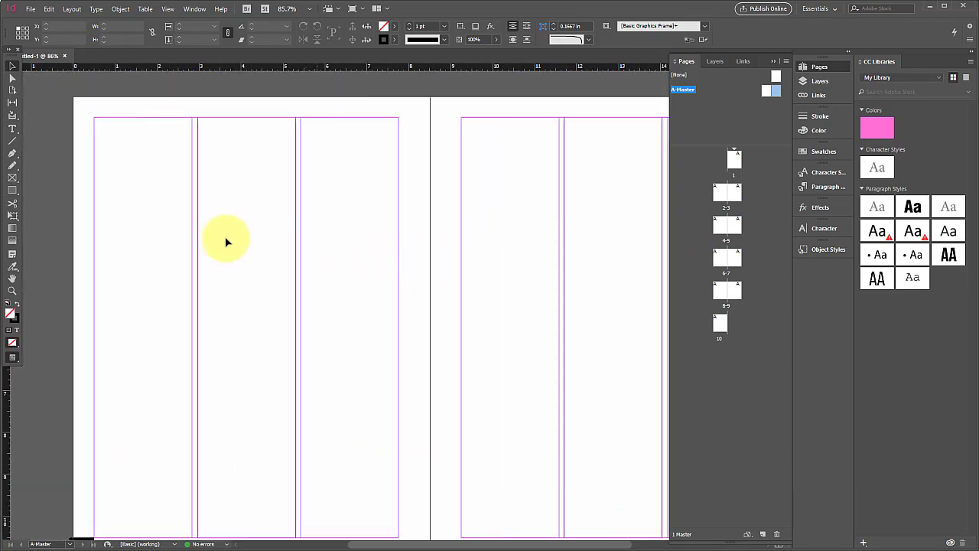
pyautogui.click(12, 129)
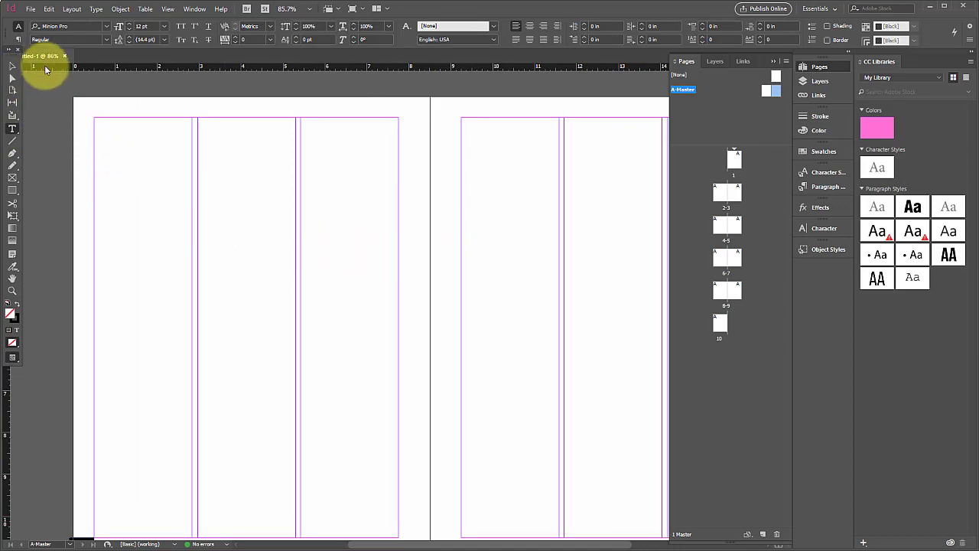
pyautogui.moveTo(44, 65); pyautogui.dragTo(101, 264)
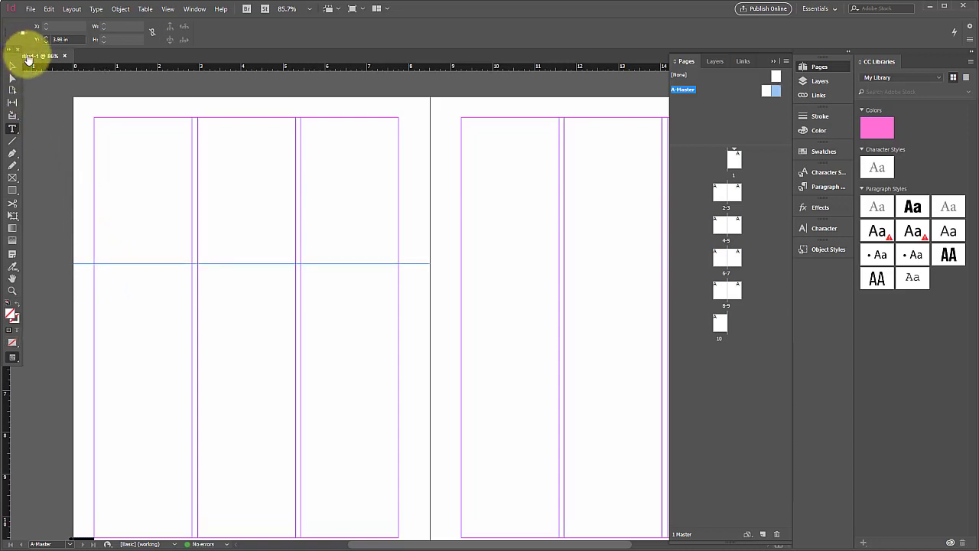
# - Move the floating toolbox clear of the rulers and add a horizontal guide across the whole A-Master spread at about 3.82 in
pyautogui.moveTo(11, 49); pyautogui.dragTo(22, 77)
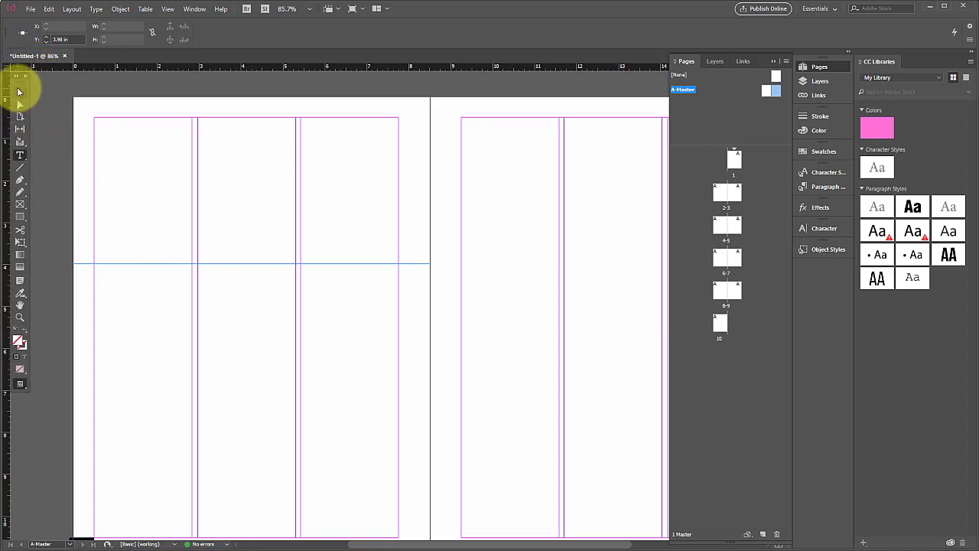
pyautogui.moveTo(108, 268); pyautogui.dragTo(104, 266)
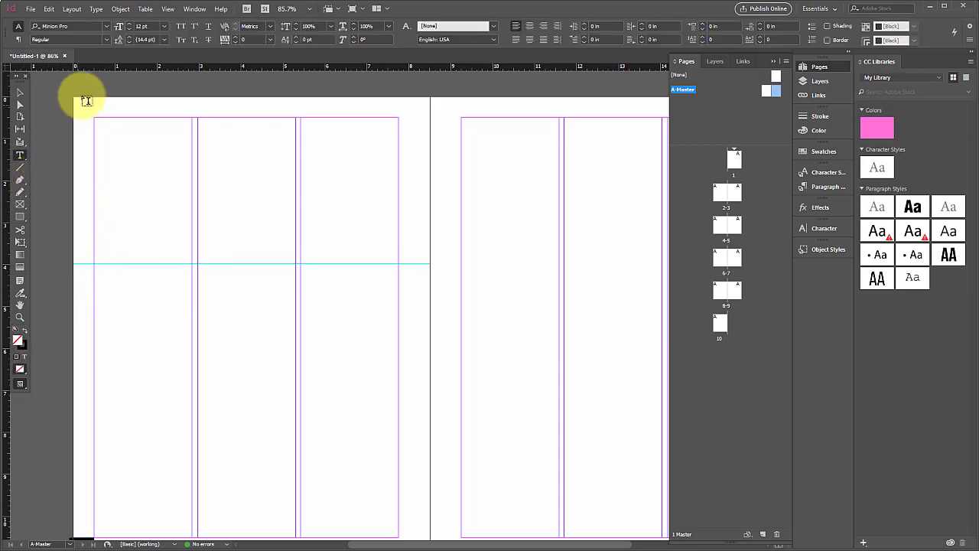
pyautogui.moveTo(87, 66); pyautogui.dragTo(218, 68)
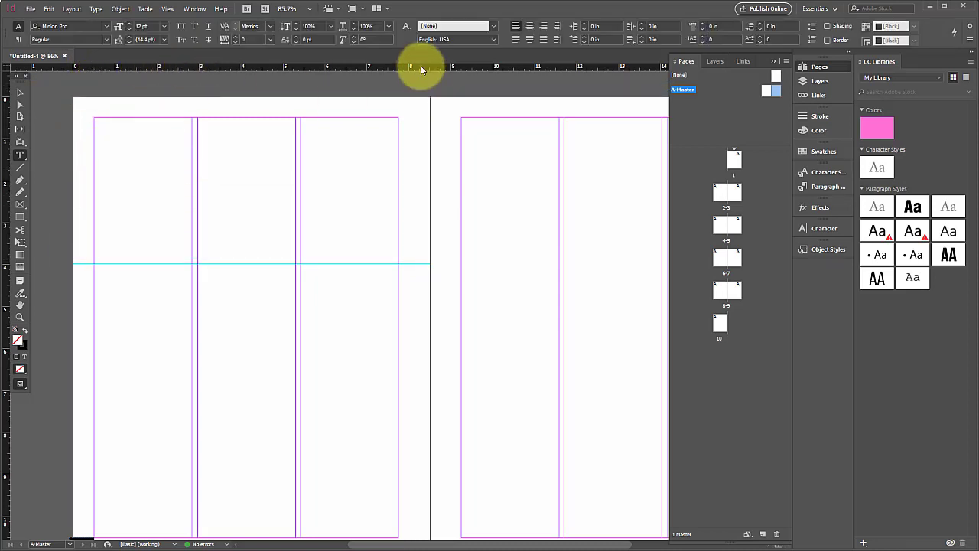
pyautogui.moveTo(421, 69); pyautogui.dragTo(54, 257)
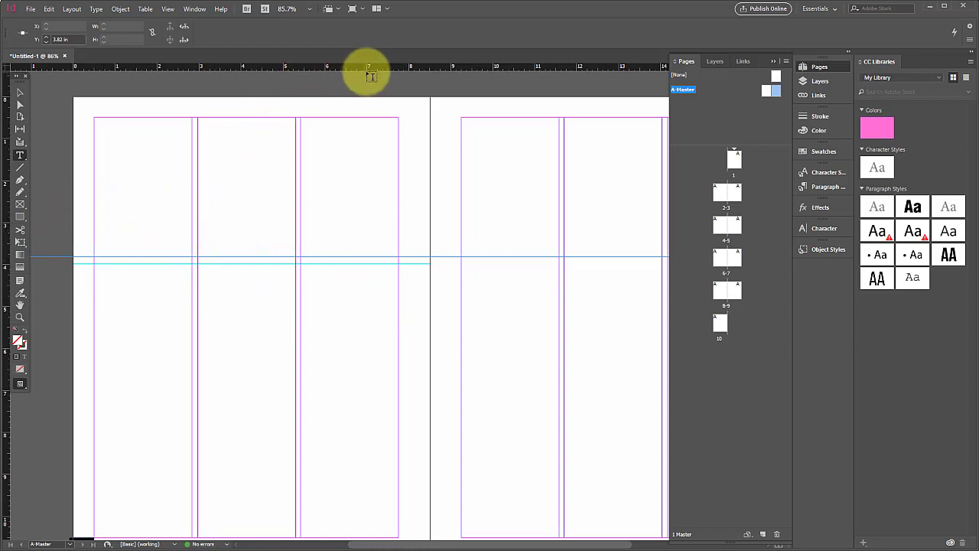
# - Add a horizontal ruler guide across only the right A-Master page at about 6.98 in
pyautogui.moveTo(374, 69); pyautogui.dragTo(604, 390)
pyautogui.hscroll(3, 444, 279)
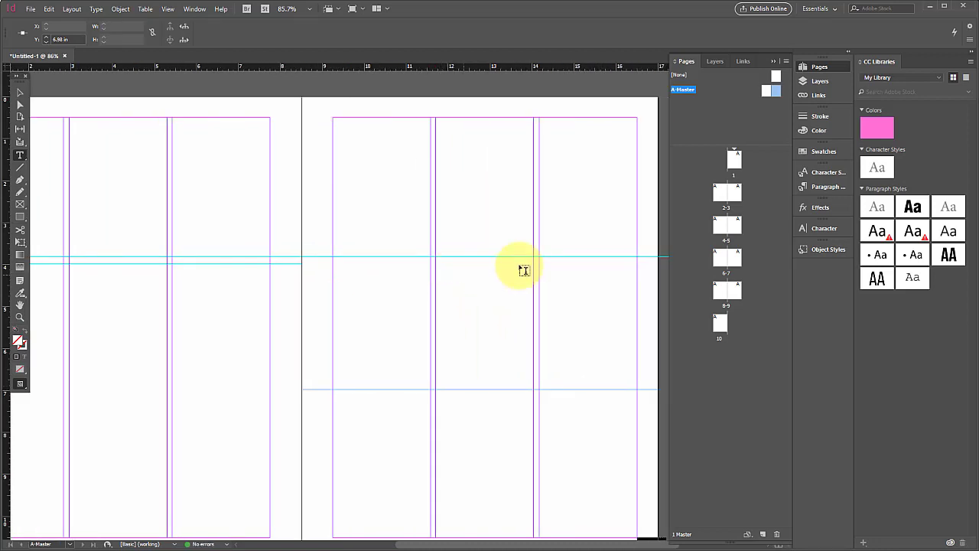
pyautogui.hscroll(-2, 245, 320)
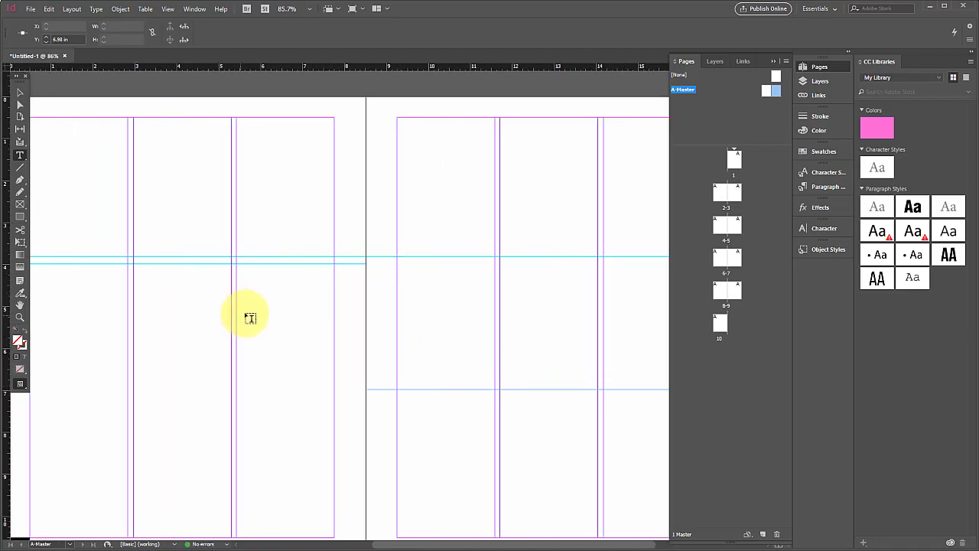
# - Check how the master's horizontal guides carry over to page 1 and the page 2-3 spread
pyautogui.click(734, 165)
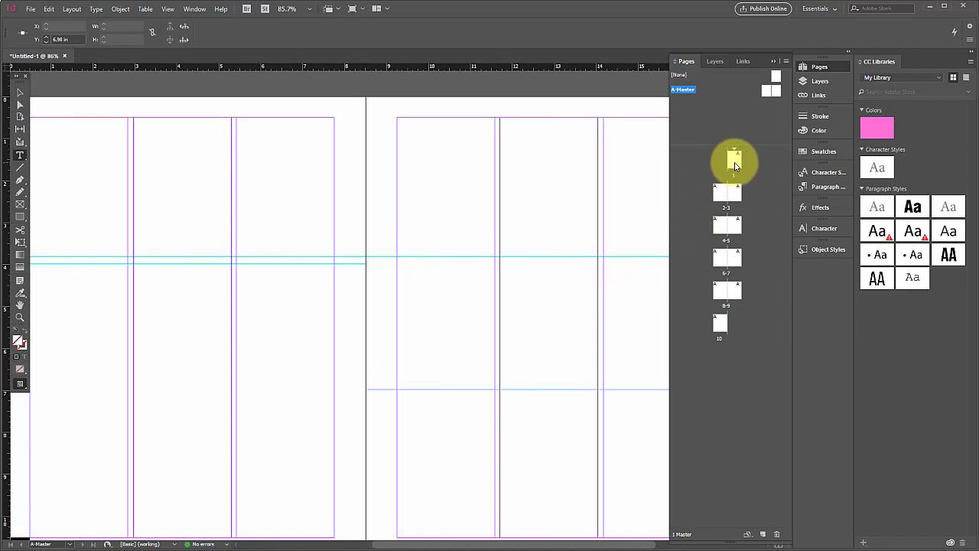
pyautogui.doubleClick(734, 163)
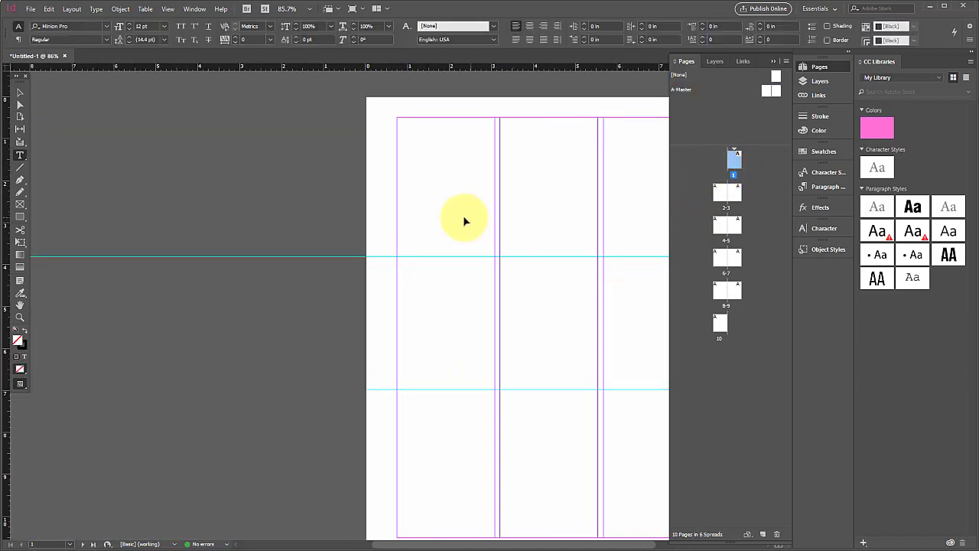
pyautogui.hscroll(6, 463, 217)
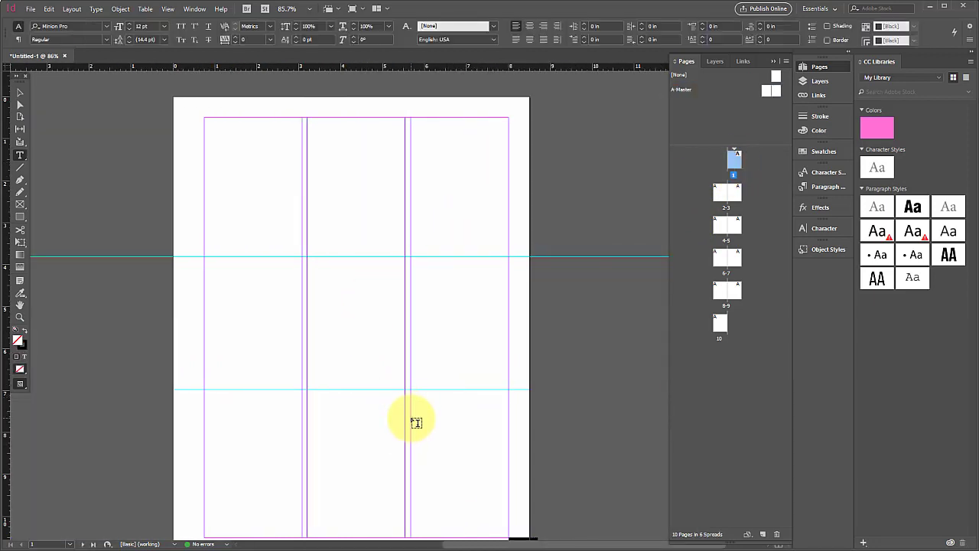
pyautogui.scroll(-3, 415, 420)
pyautogui.scroll(1, 416, 423)
pyautogui.scroll(1, 415, 423)
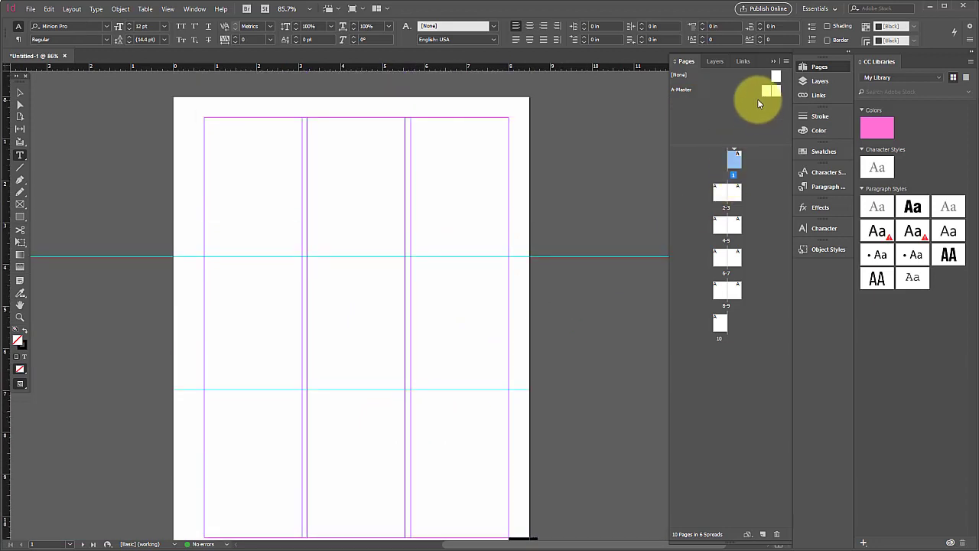
pyautogui.click(731, 191)
pyautogui.doubleClick(725, 194)
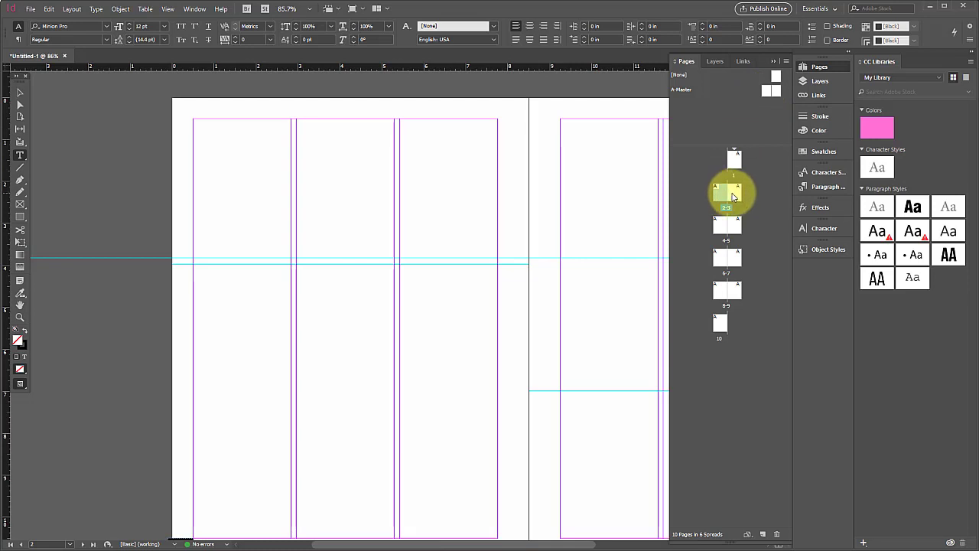
pyautogui.doubleClick(733, 159)
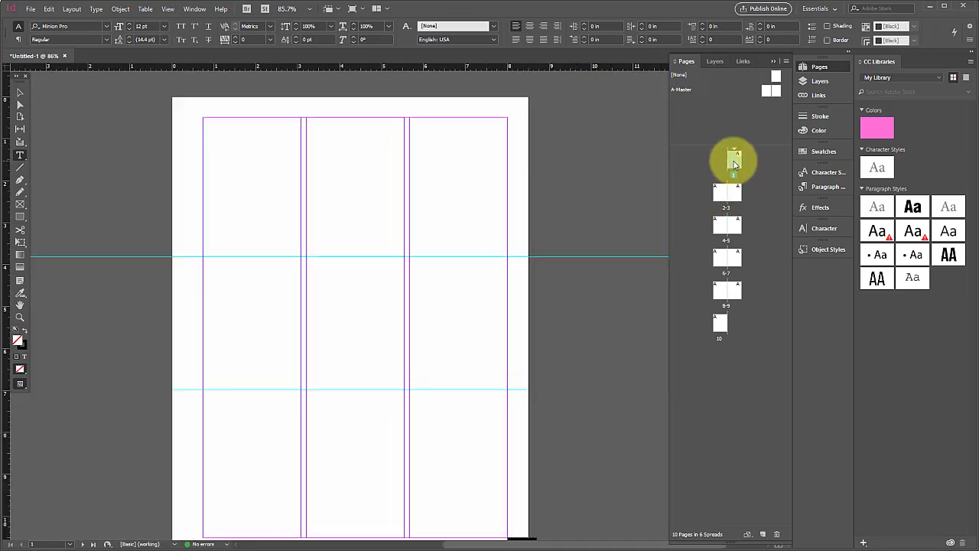
# - Draw a text frame on the left A-Master page, 7.25 in wide and 0.76 in high, spanning the margins and resting on the spread guide
pyautogui.doubleClick(769, 91)
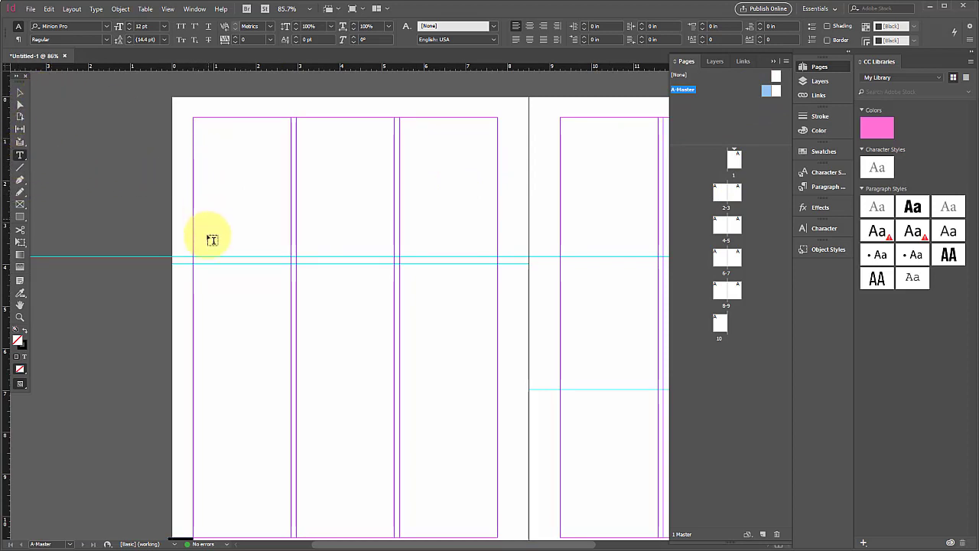
pyautogui.moveTo(199, 261); pyautogui.dragTo(393, 220)
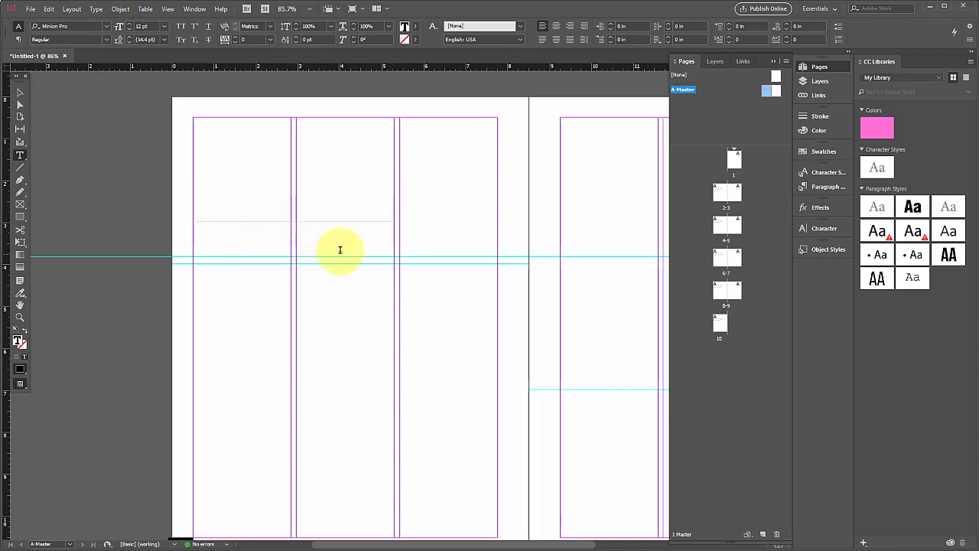
pyautogui.click(21, 93)
pyautogui.moveTo(394, 238); pyautogui.dragTo(495, 254)
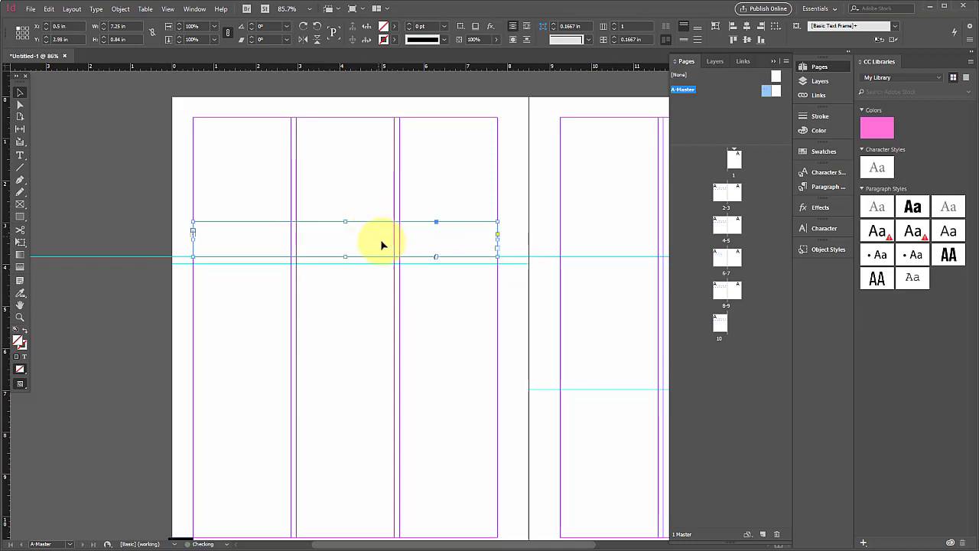
pyautogui.moveTo(347, 222); pyautogui.dragTo(348, 226)
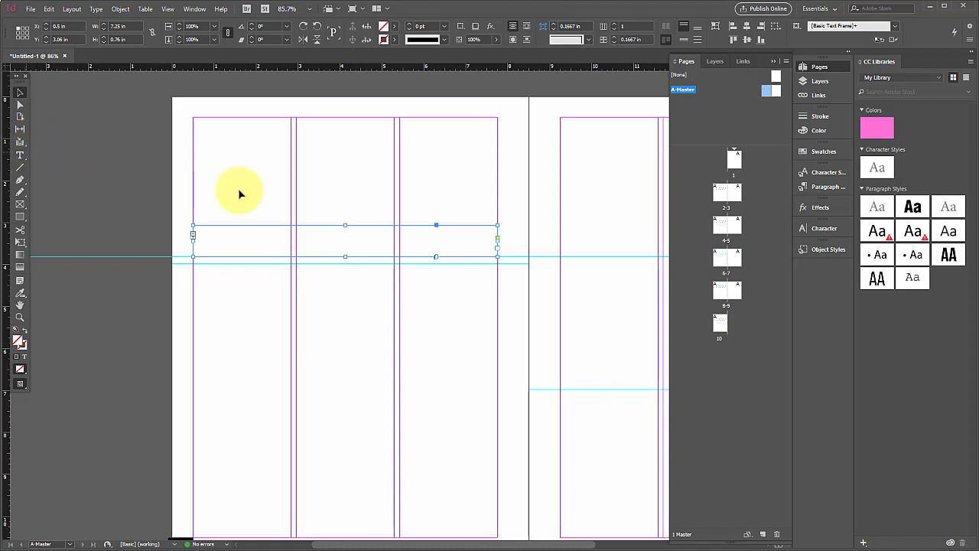
pyautogui.click(509, 232)
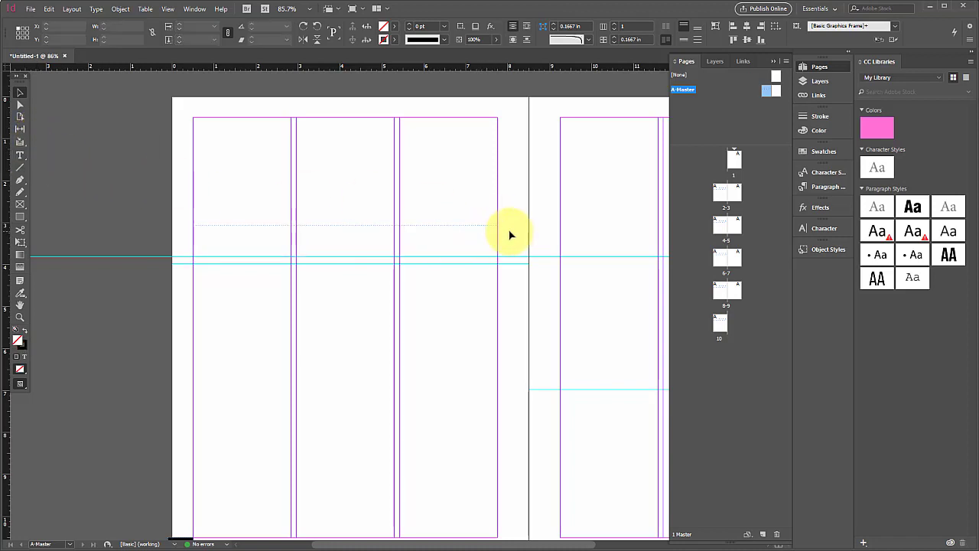
# - Open page 2 and activate the text frame inherited from A-Master for text entry, leaving it empty and deselected
pyautogui.scroll(-1, 226, 184)
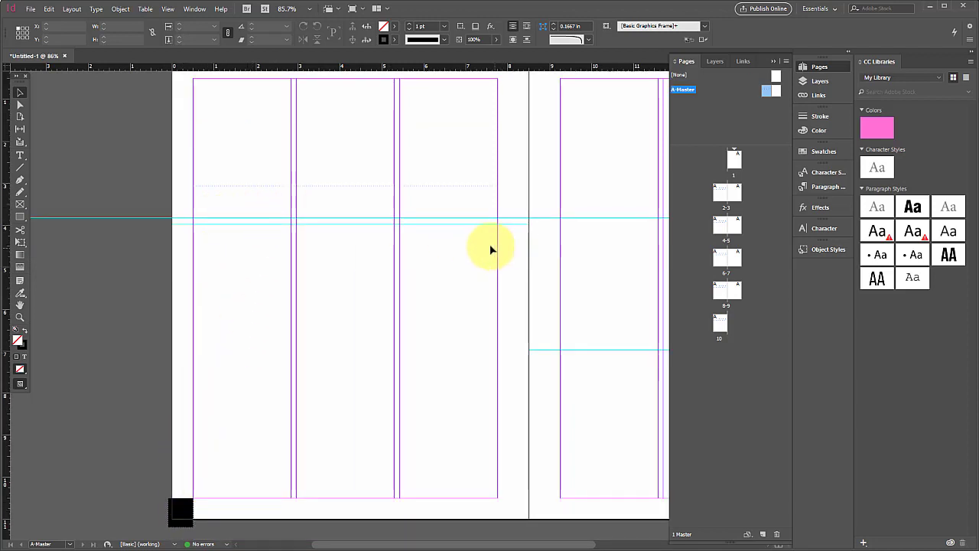
pyautogui.keyDown('alt'); pyautogui.click(724, 193); pyautogui.keyUp('alt')
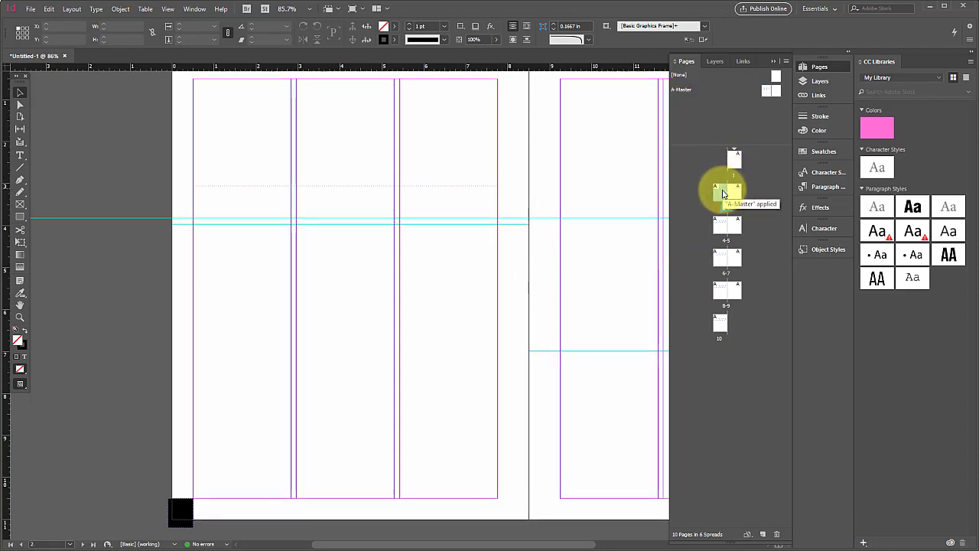
pyautogui.doubleClick(724, 191)
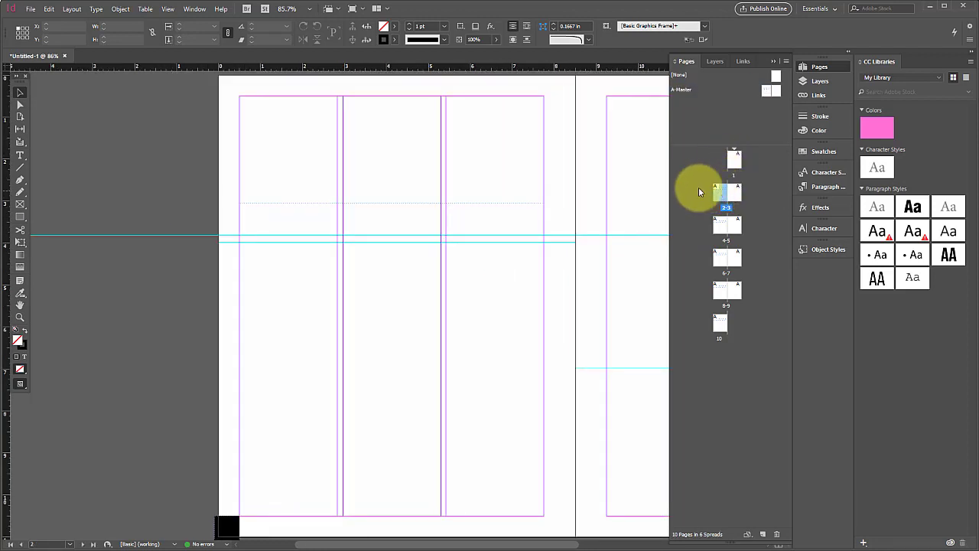
pyautogui.doubleClick(398, 202)
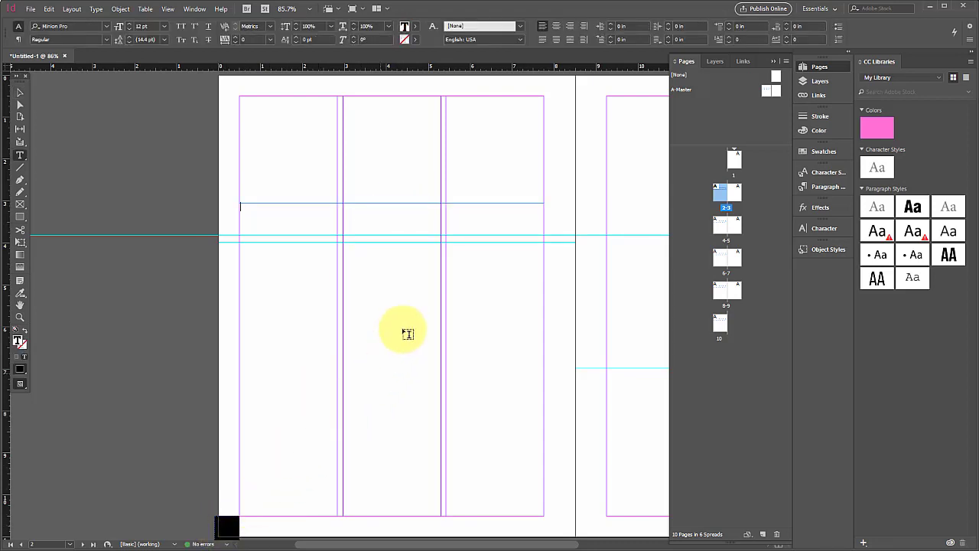
pyautogui.click(21, 91)
pyautogui.click(108, 132)
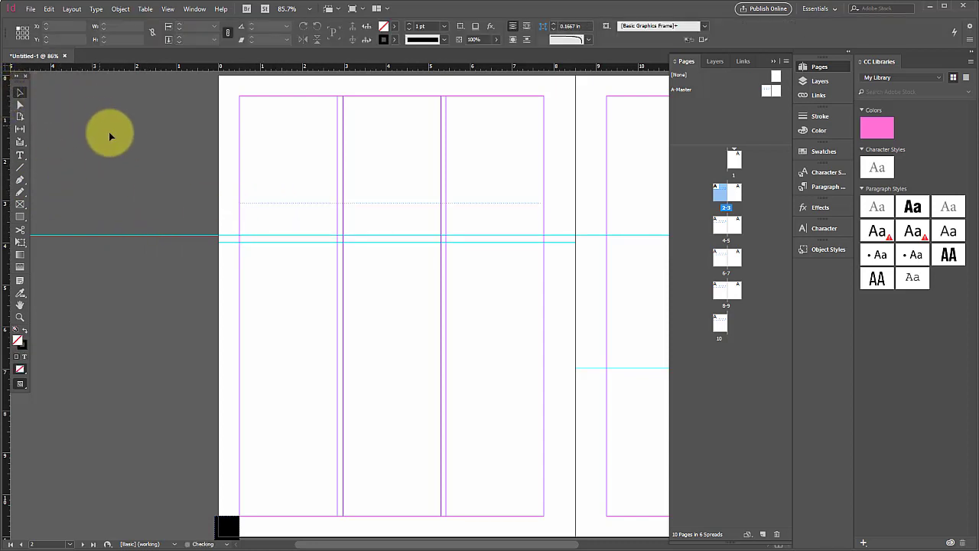
pyautogui.hscroll(3, 218, 157)
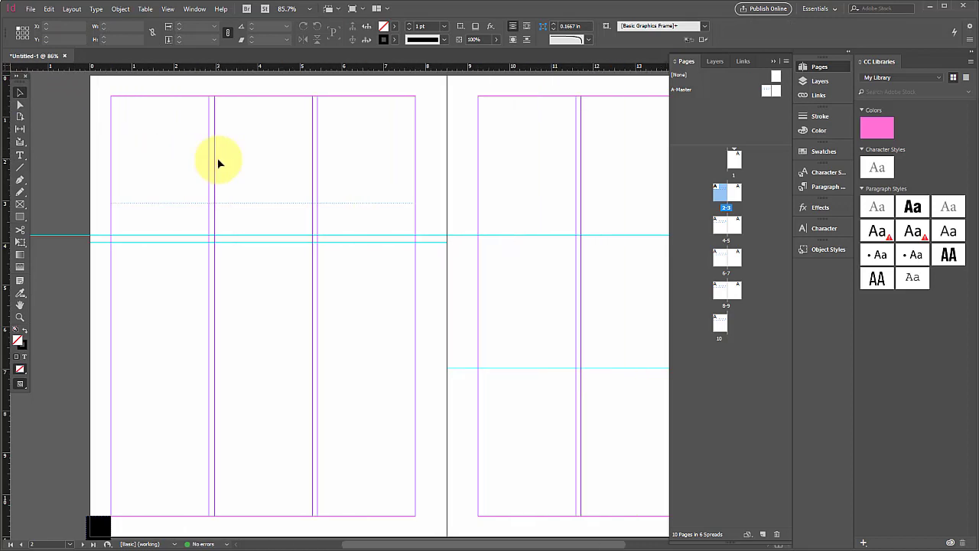
pyautogui.hscroll(2, 220, 162)
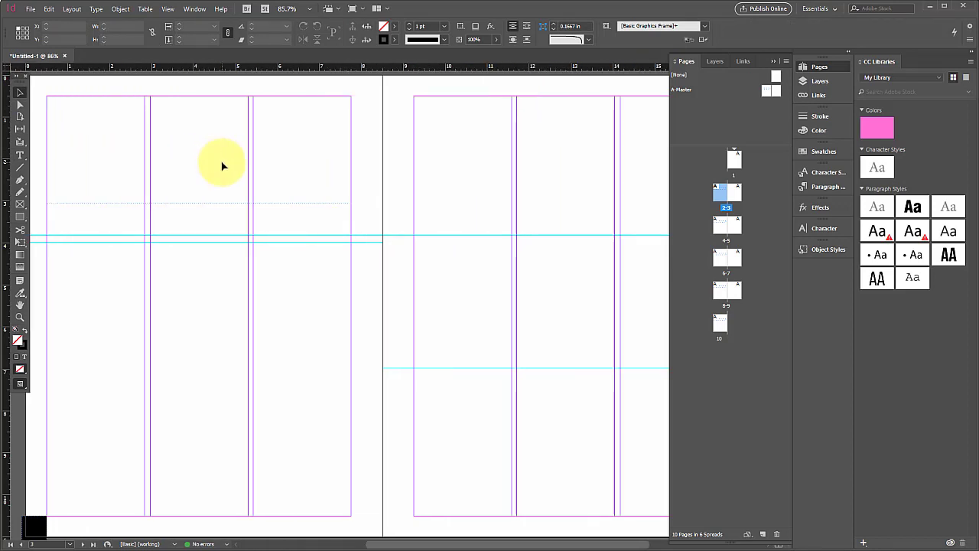